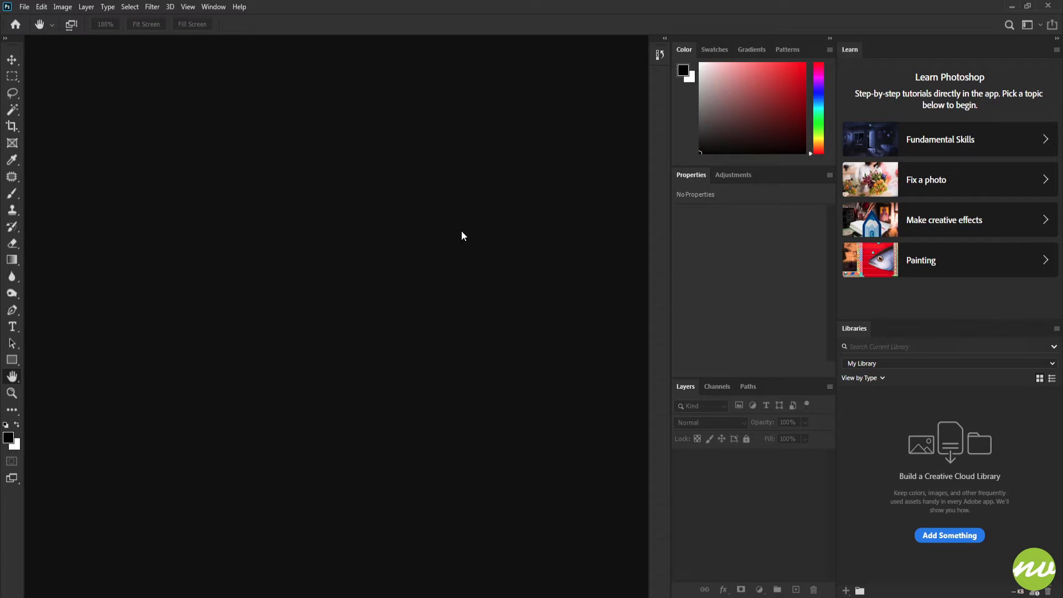
Browse the NVDT-Swatches and Legacy Swatches folders and the Adjustments tab, returning to Color and Properties
{"action": "left_click", "coordinate": [716, 52]}
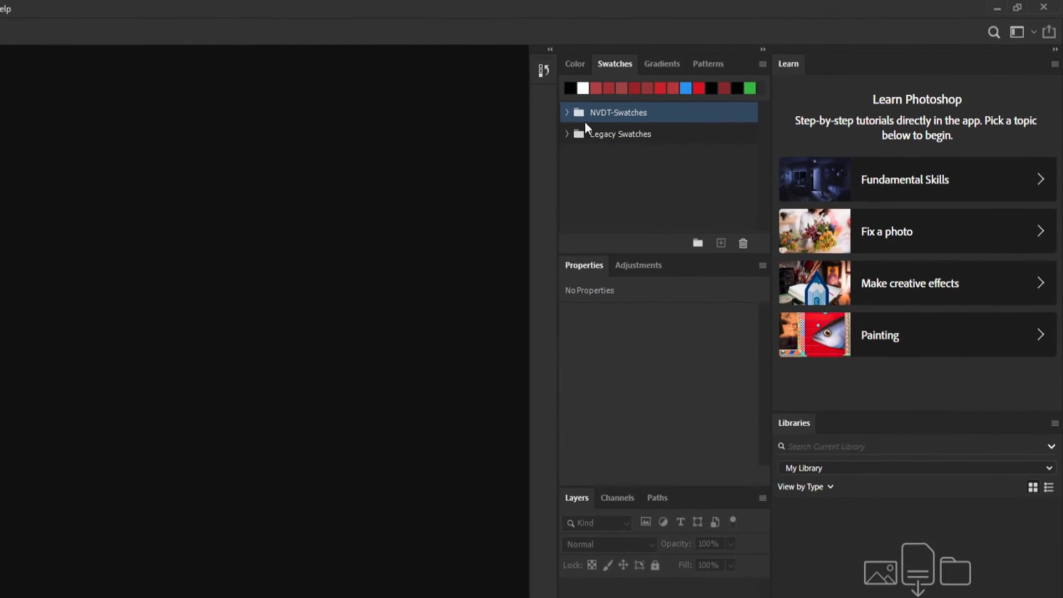
{"action": "left_click", "coordinate": [562, 112]}
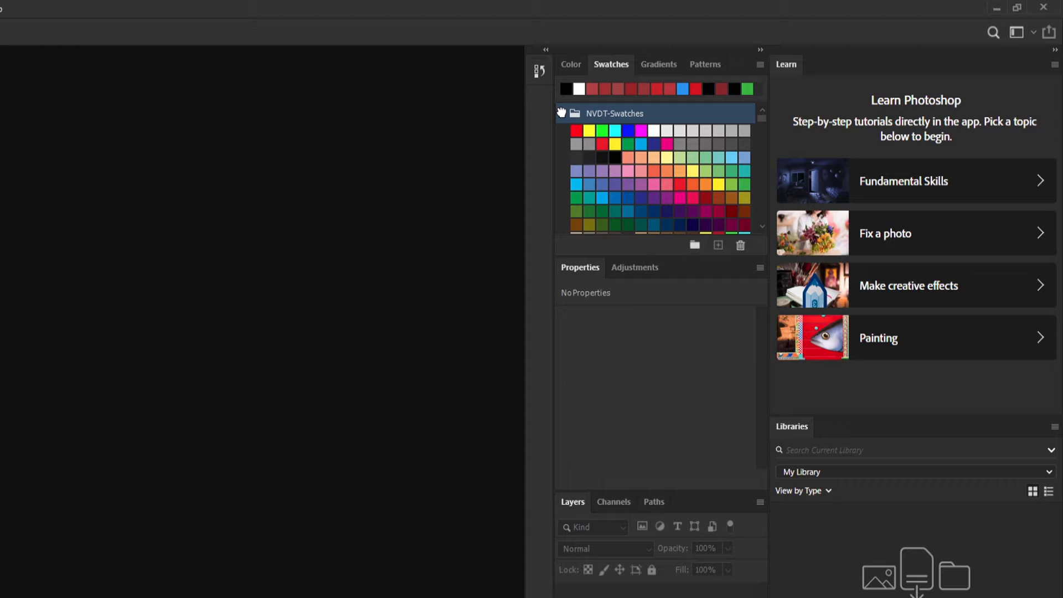
{"action": "left_click", "coordinate": [563, 112]}
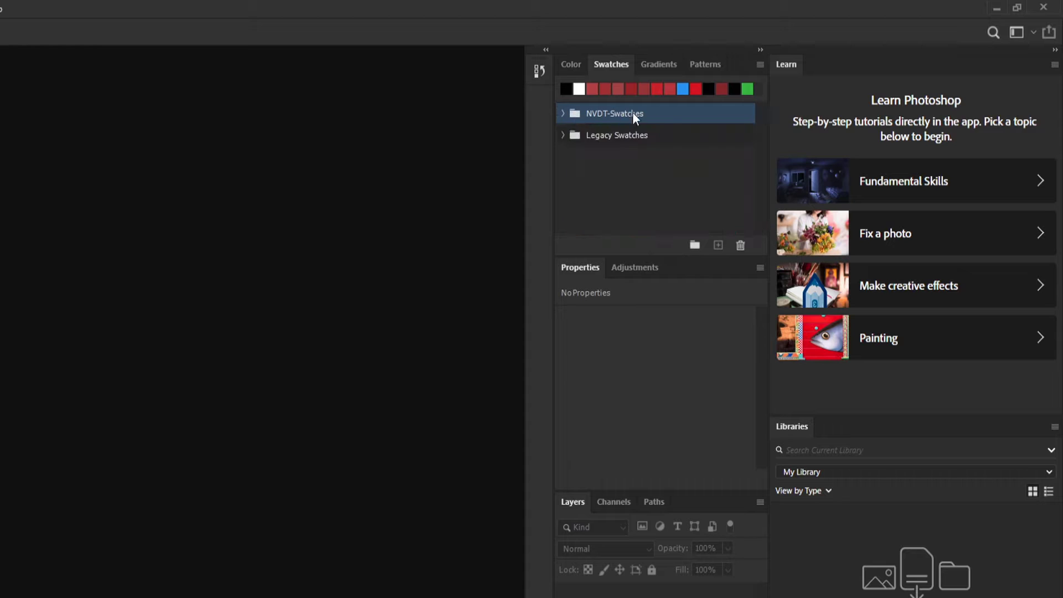
{"action": "left_click", "coordinate": [563, 113]}
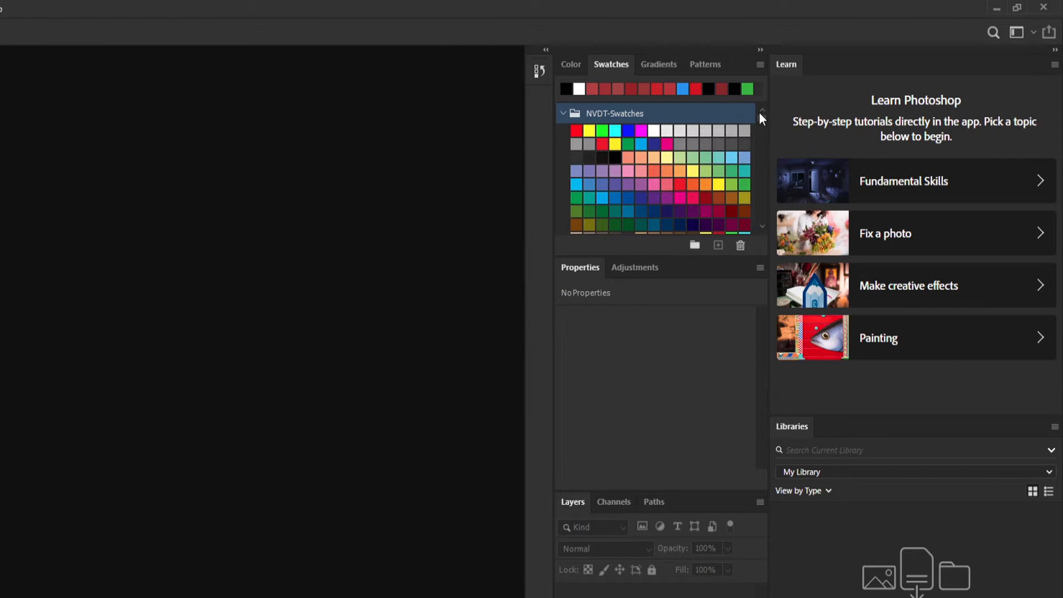
{"action": "scroll", "coordinate": [762, 118], "scroll_direction": "down", "scroll_amount": 2}
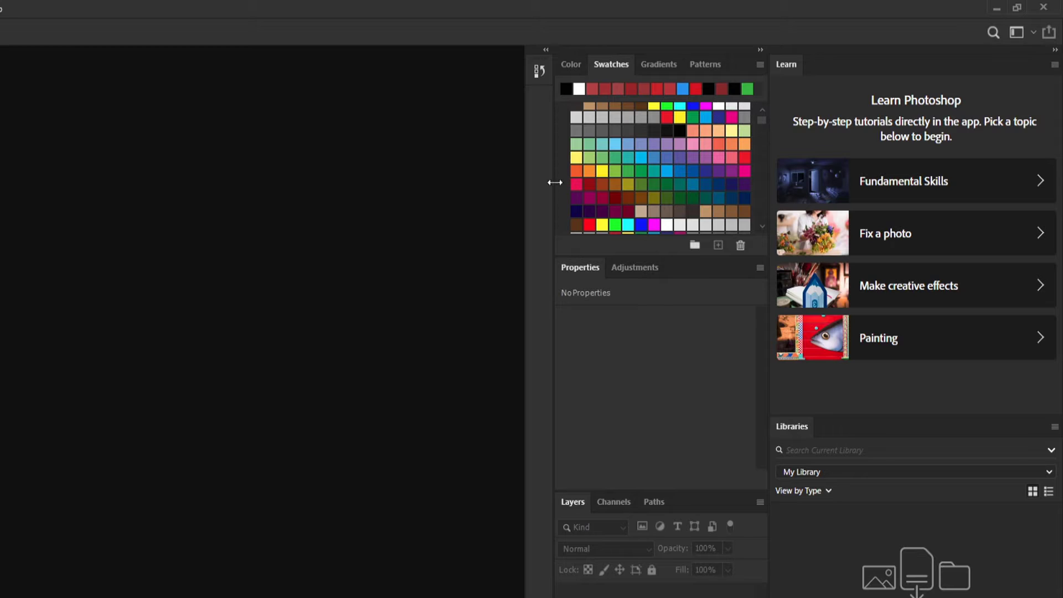
{"action": "scroll", "coordinate": [679, 157], "scroll_direction": "up", "scroll_amount": 3}
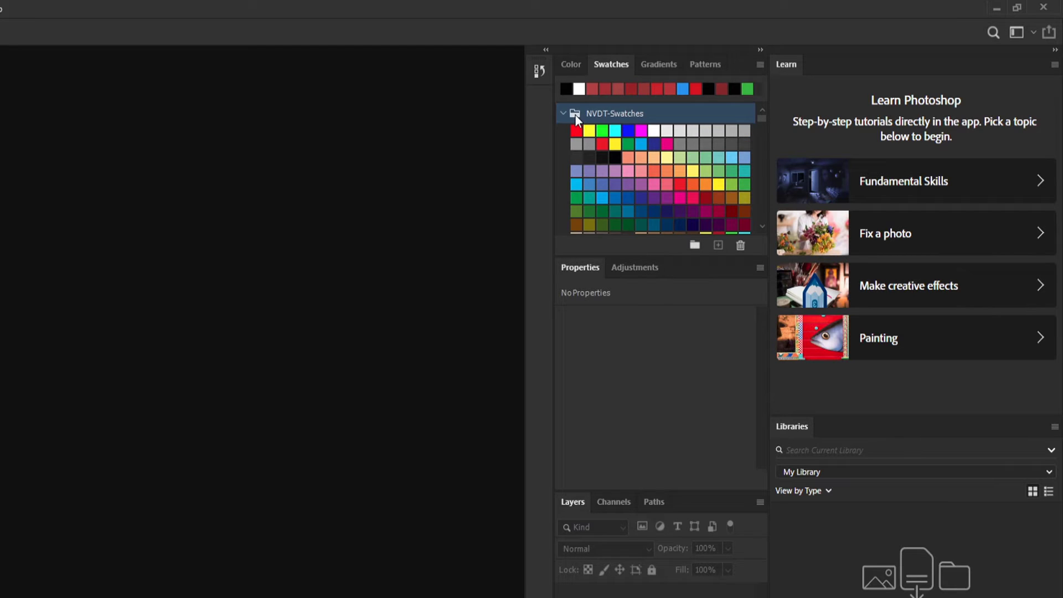
{"action": "left_click", "coordinate": [562, 113]}
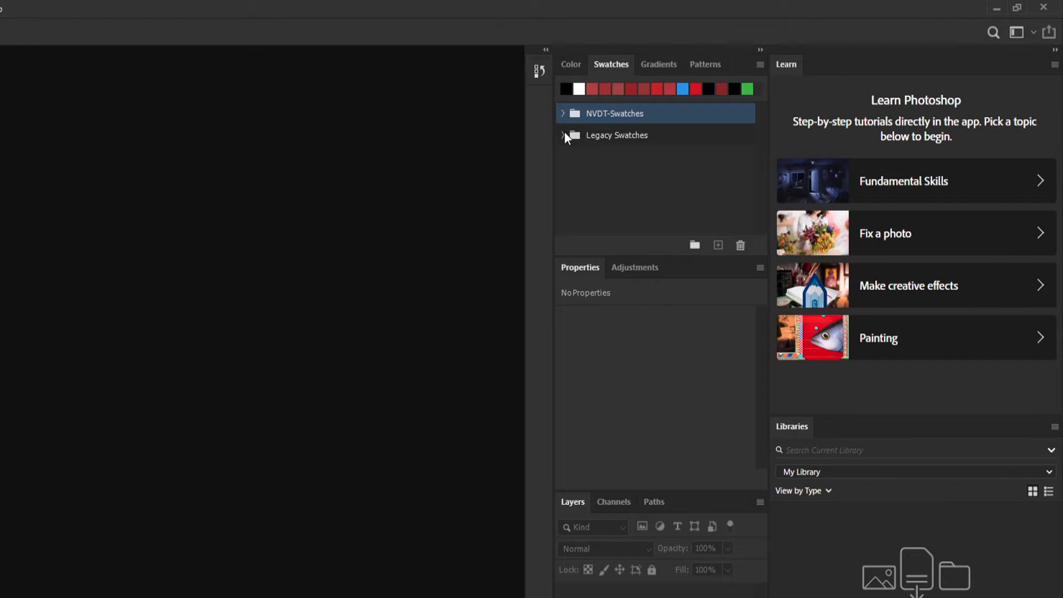
{"action": "left_click", "coordinate": [563, 135]}
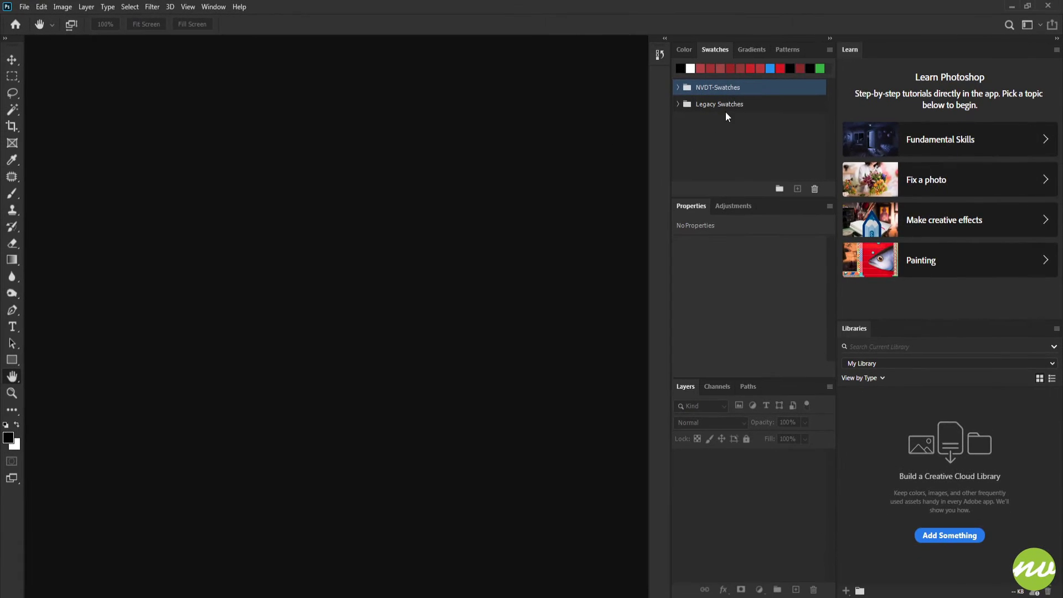
{"action": "left_click", "coordinate": [728, 207]}
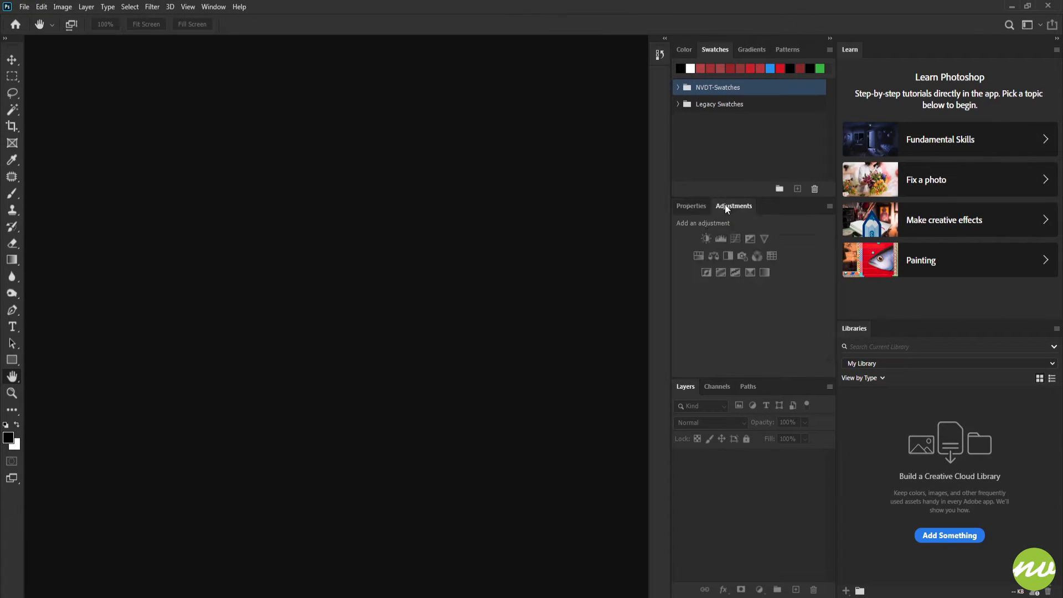
{"action": "left_click", "coordinate": [694, 206]}
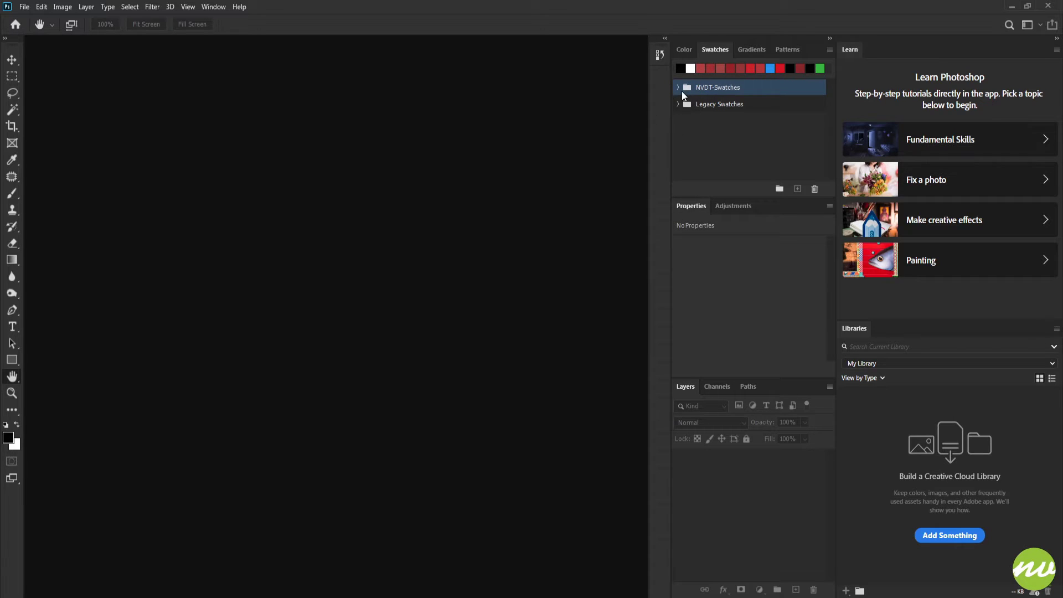
{"action": "left_click", "coordinate": [683, 50]}
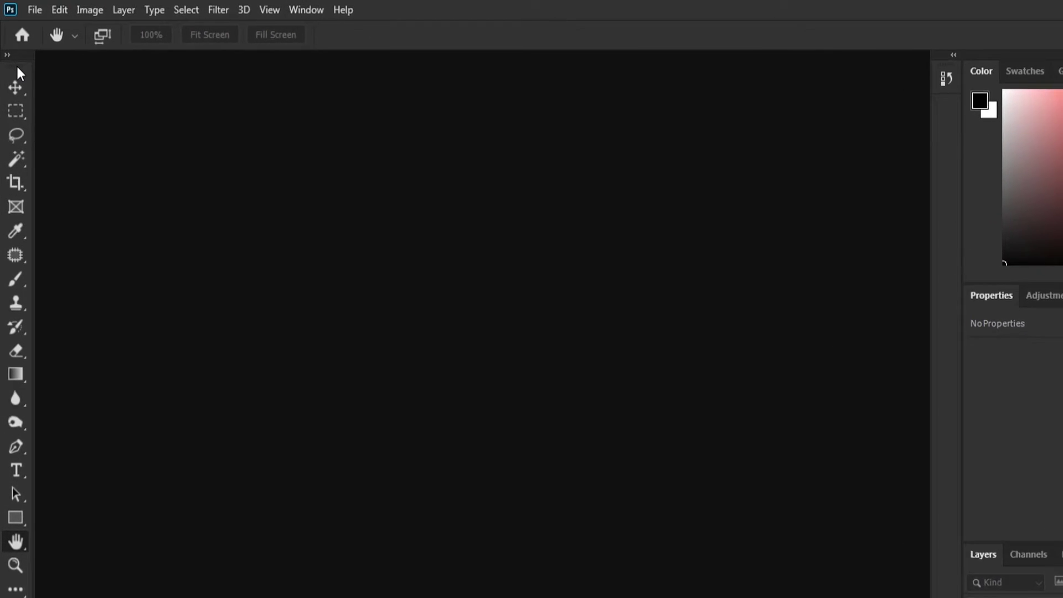
Float the Tools column and dock History as a tab beside Properties and Adjustments
{"action": "left_click_drag", "start_coordinate": [18, 67], "coordinate": [185, 80]}
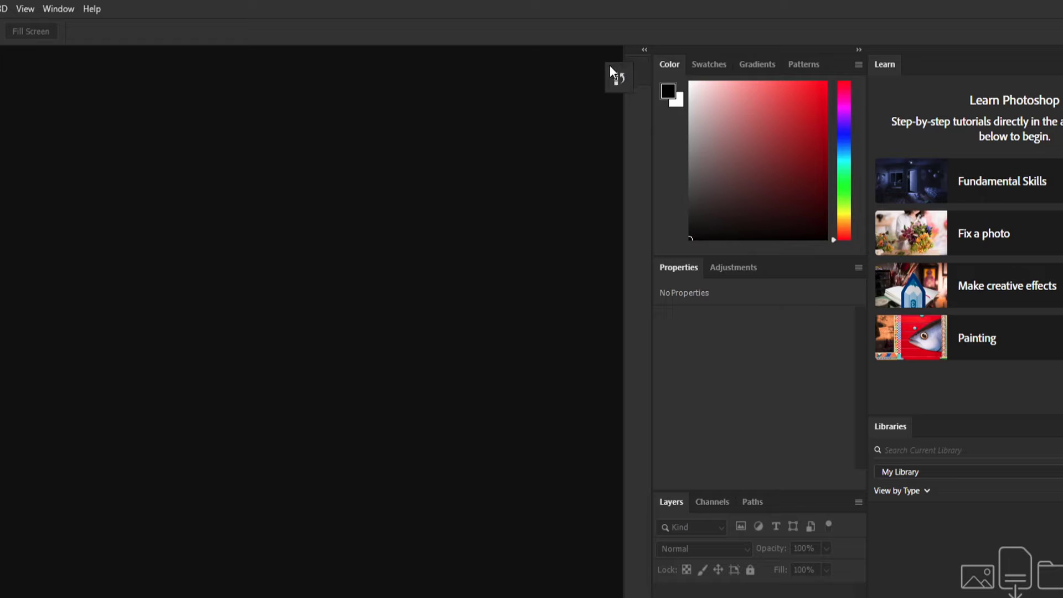
{"action": "mouse_move", "coordinate": [497, 106]}
{"action": "left_mouse_down"}
{"action": "mouse_move", "coordinate": [475, 114]}
{"action": "mouse_move", "coordinate": [578, 162]}
{"action": "mouse_move", "coordinate": [658, 168]}
{"action": "left_mouse_up"}
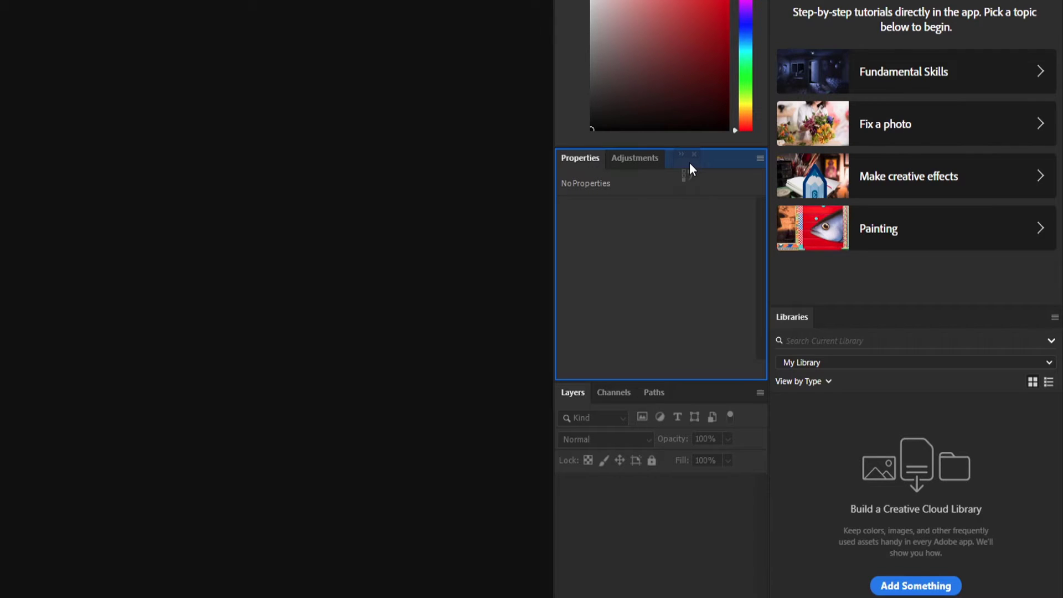
{"action": "left_click_drag", "start_coordinate": [689, 164], "coordinate": [689, 164]}
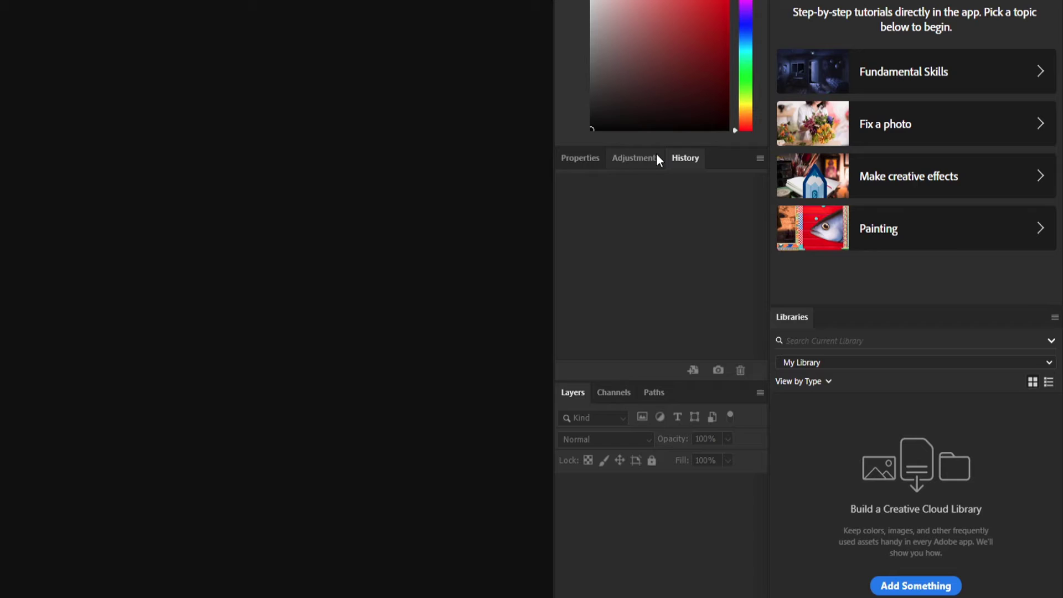
Check the Adjustments/Properties tab group, then dock the Tools column right beside the Color panel
{"action": "left_click", "coordinate": [640, 157]}
{"action": "left_click", "coordinate": [579, 158]}
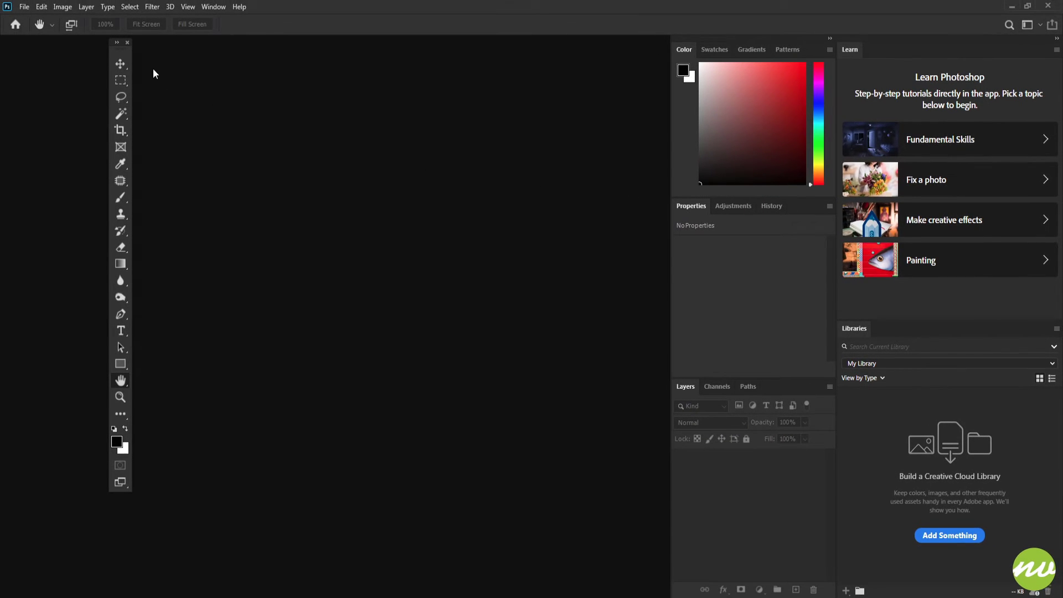
{"action": "left_click_drag", "start_coordinate": [122, 52], "coordinate": [624, 61]}
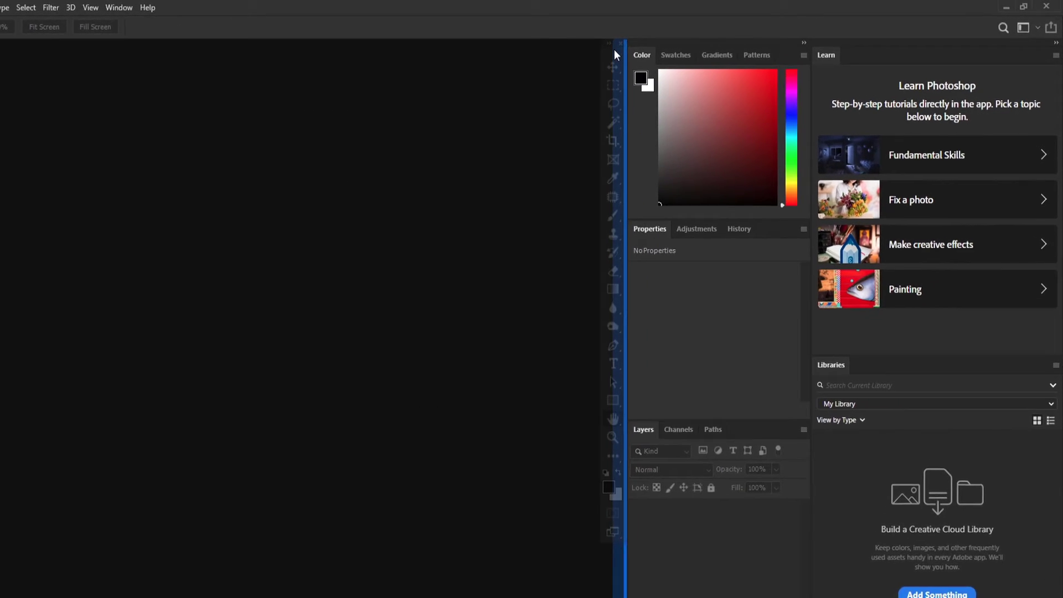
{"action": "left_click_drag", "start_coordinate": [624, 57], "coordinate": [536, 57]}
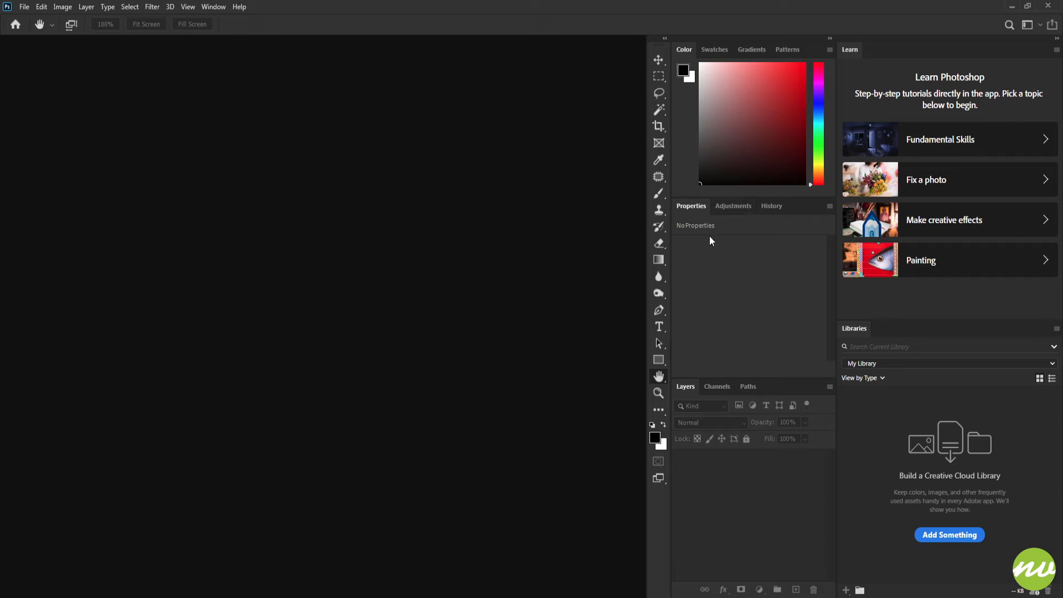
{"action": "left_click", "coordinate": [731, 206]}
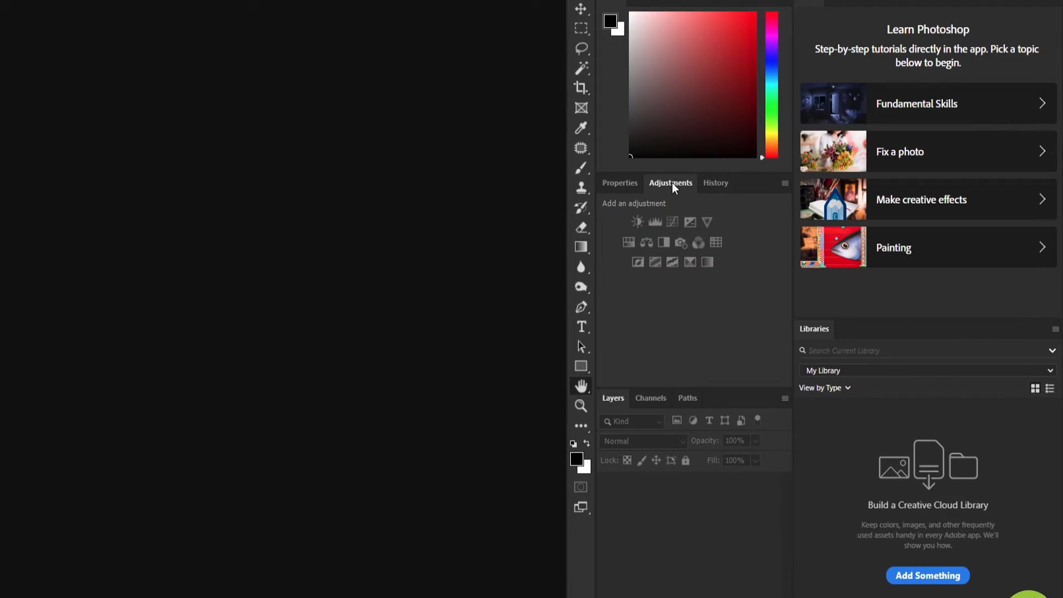
{"action": "left_click", "coordinate": [589, 172]}
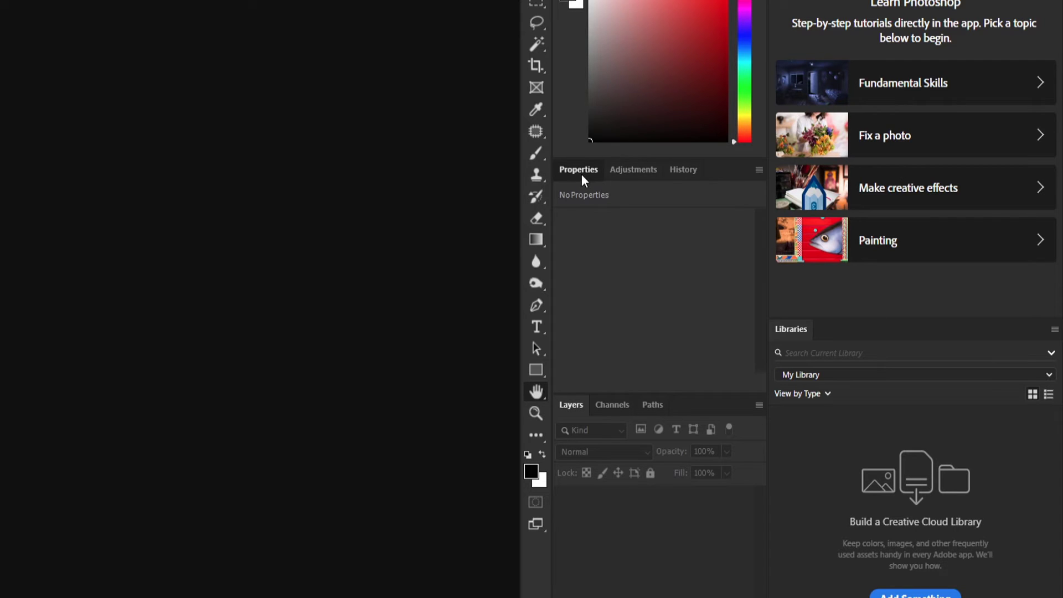
{"action": "mouse_move", "coordinate": [582, 177]}
{"action": "left_mouse_down"}
{"action": "mouse_move", "coordinate": [683, 179]}
{"action": "mouse_move", "coordinate": [597, 180]}
{"action": "left_mouse_up"}
{"action": "double_click", "coordinate": [586, 170]}
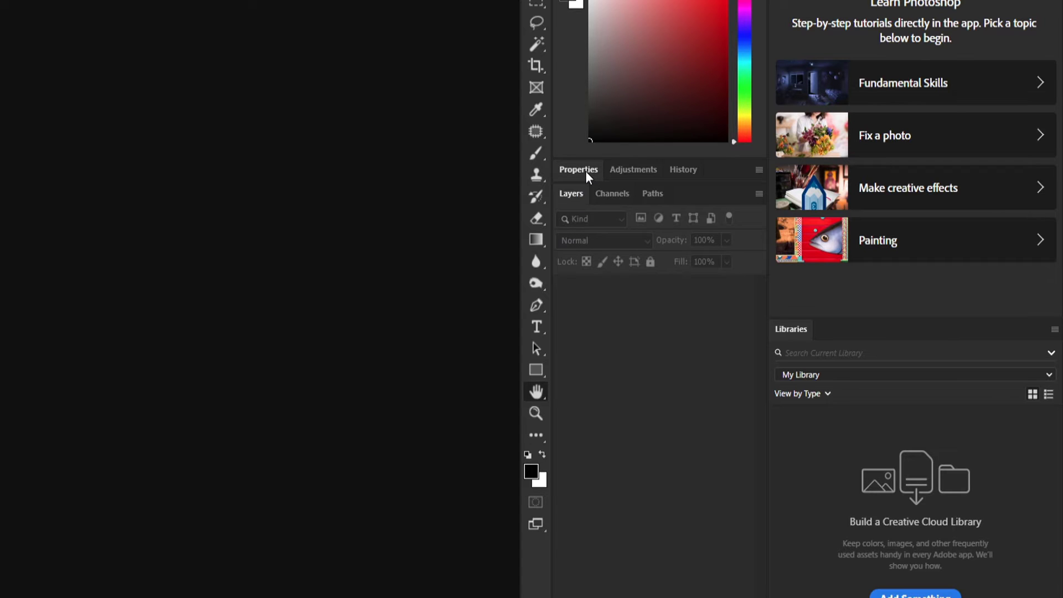
{"action": "double_click", "coordinate": [584, 170]}
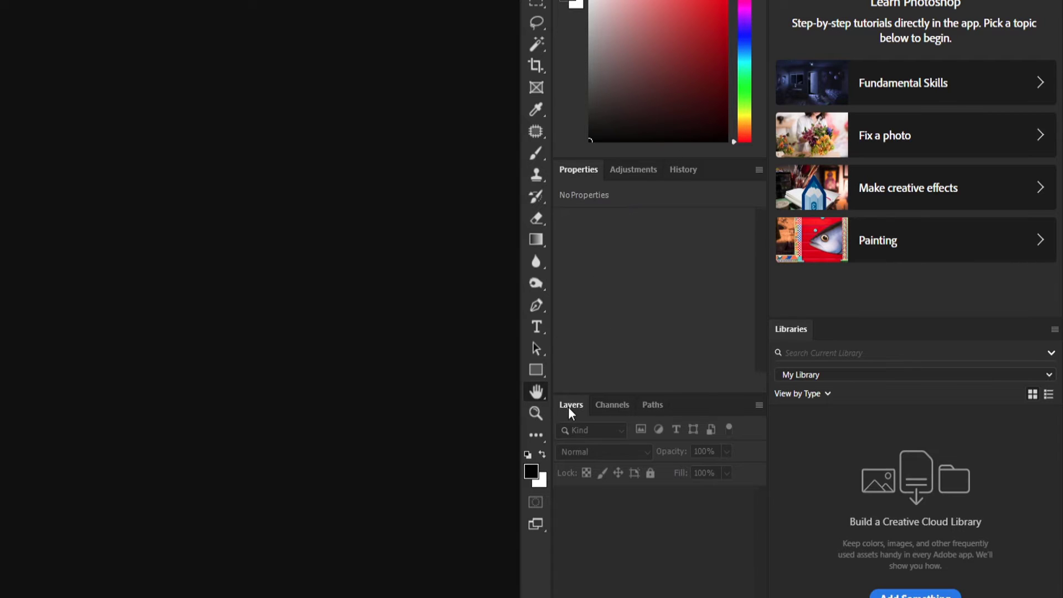
{"action": "mouse_move", "coordinate": [569, 409]}
{"action": "left_mouse_down"}
{"action": "mouse_move", "coordinate": [659, 172]}
{"action": "mouse_move", "coordinate": [663, 72]}
{"action": "left_mouse_up"}
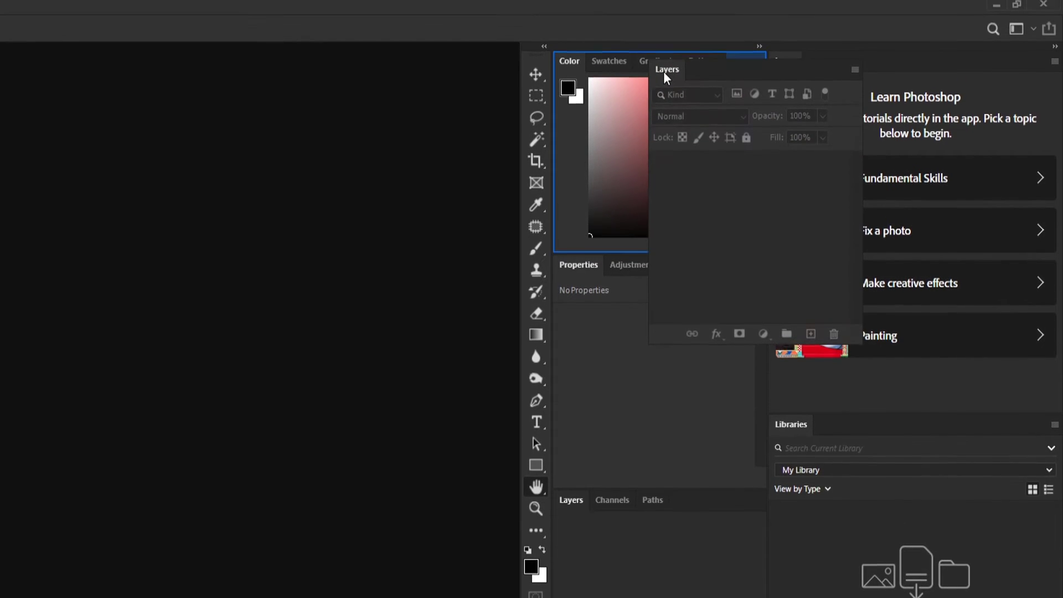
{"action": "mouse_move", "coordinate": [664, 72]}
{"action": "left_mouse_down"}
{"action": "mouse_move", "coordinate": [600, 319]}
{"action": "mouse_move", "coordinate": [571, 345]}
{"action": "left_mouse_up"}
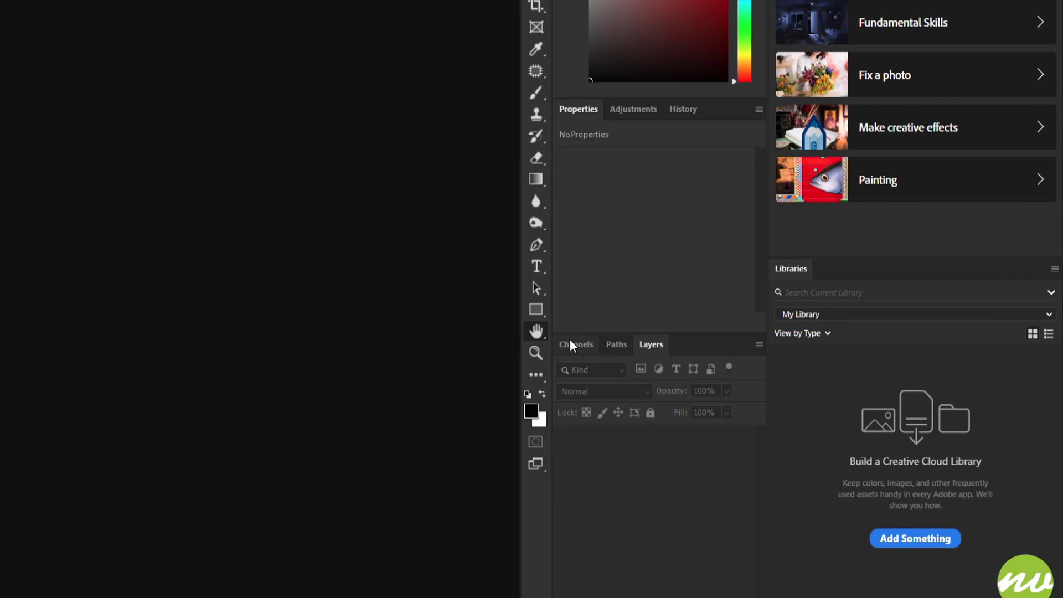
{"action": "left_click_drag", "start_coordinate": [650, 350], "coordinate": [569, 342]}
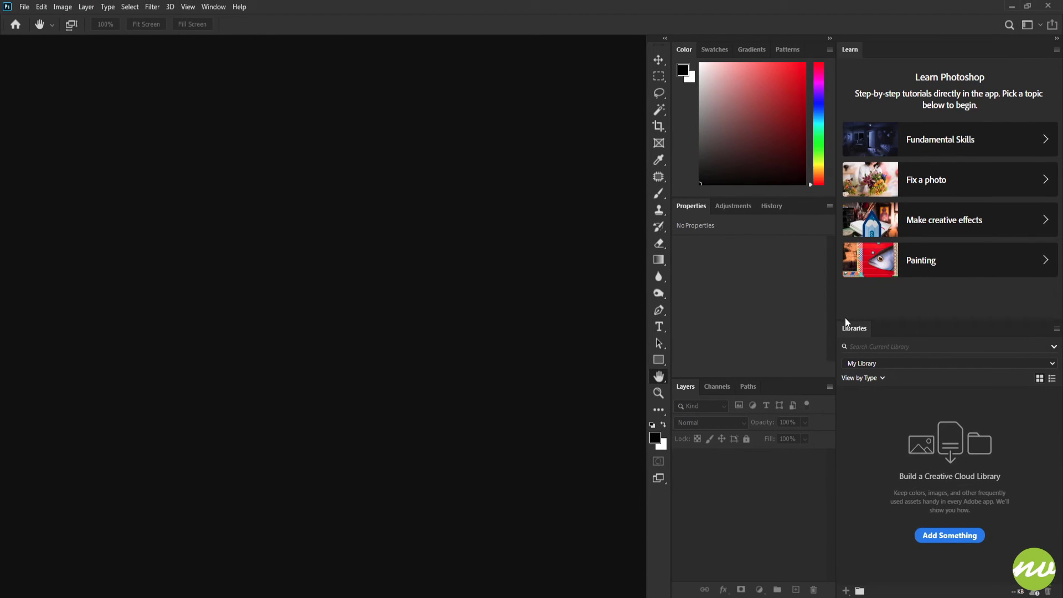
Close the Libraries panel from its tab context menu and bring up the Window menu
{"action": "double_click", "coordinate": [848, 329]}
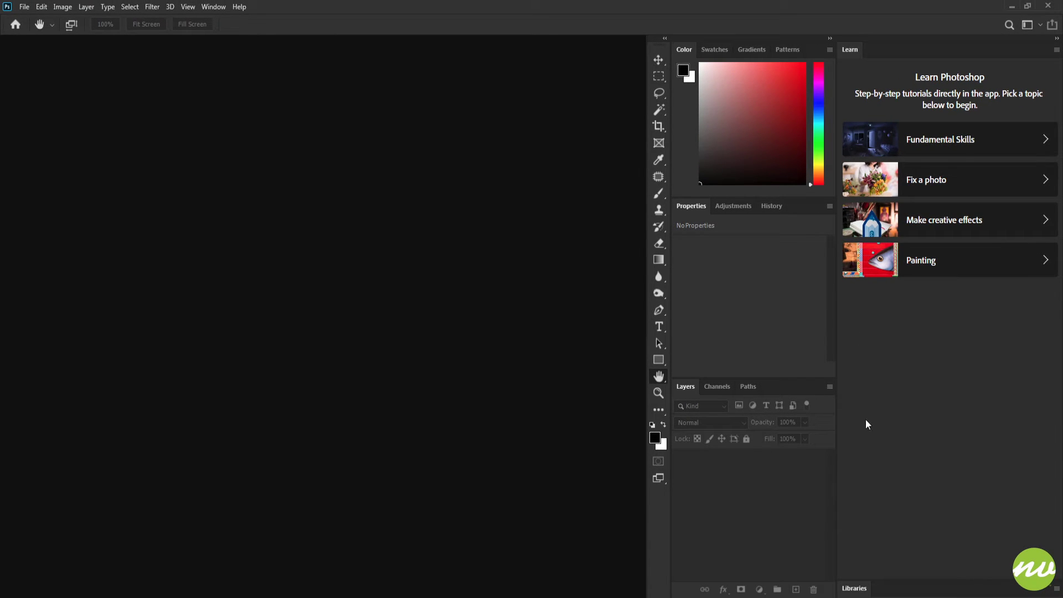
{"action": "left_click", "coordinate": [849, 590]}
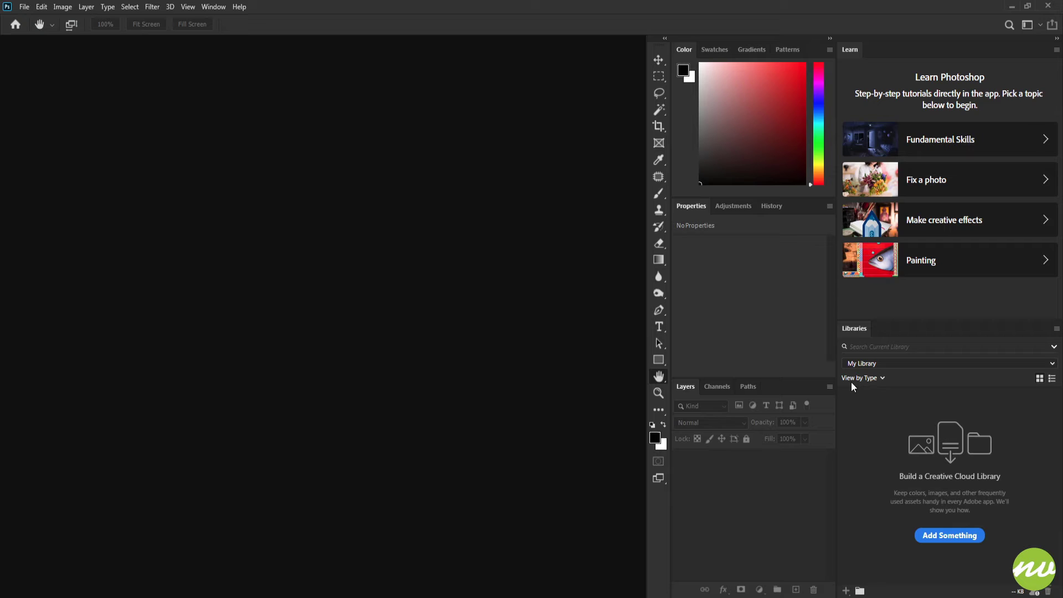
{"action": "right_click", "coordinate": [854, 326]}
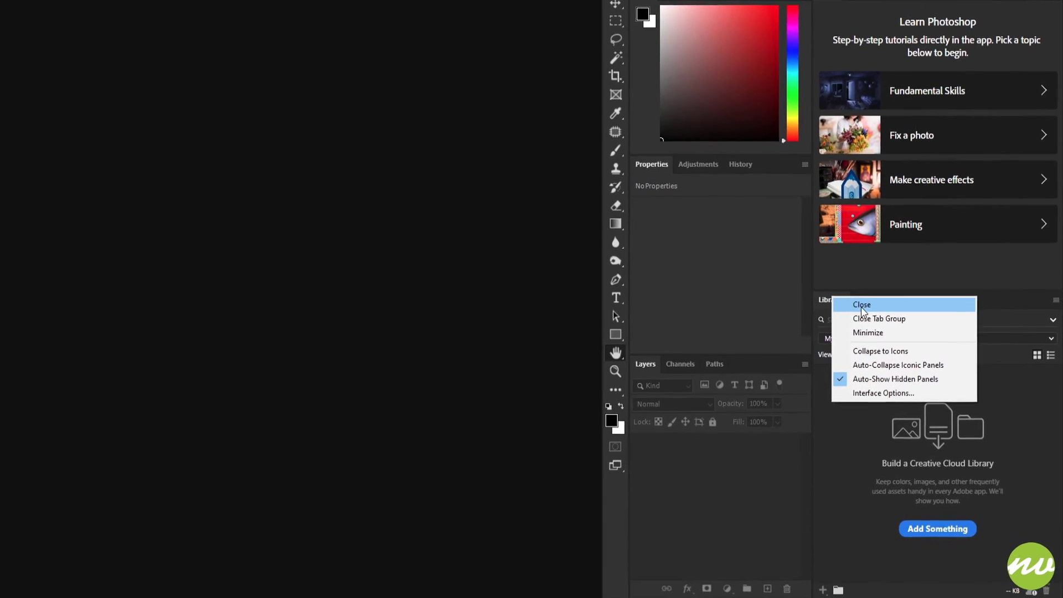
{"action": "left_click", "coordinate": [849, 259]}
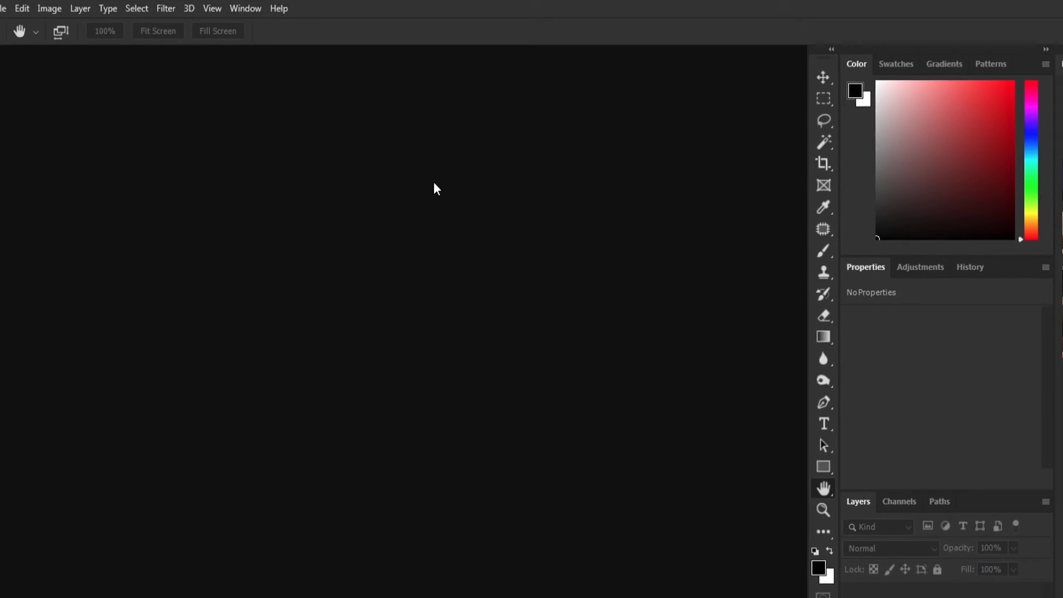
{"action": "left_click", "coordinate": [277, 32]}
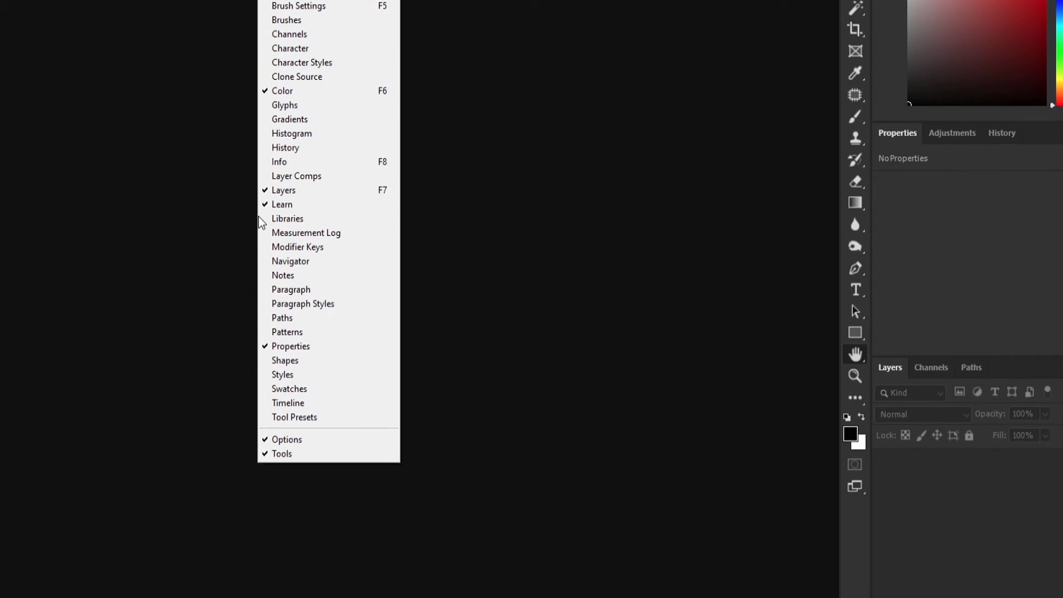
Reopen Libraries, toggle Tools to two columns and back, and collapse both panel docks to icons
{"action": "left_click", "coordinate": [358, 218]}
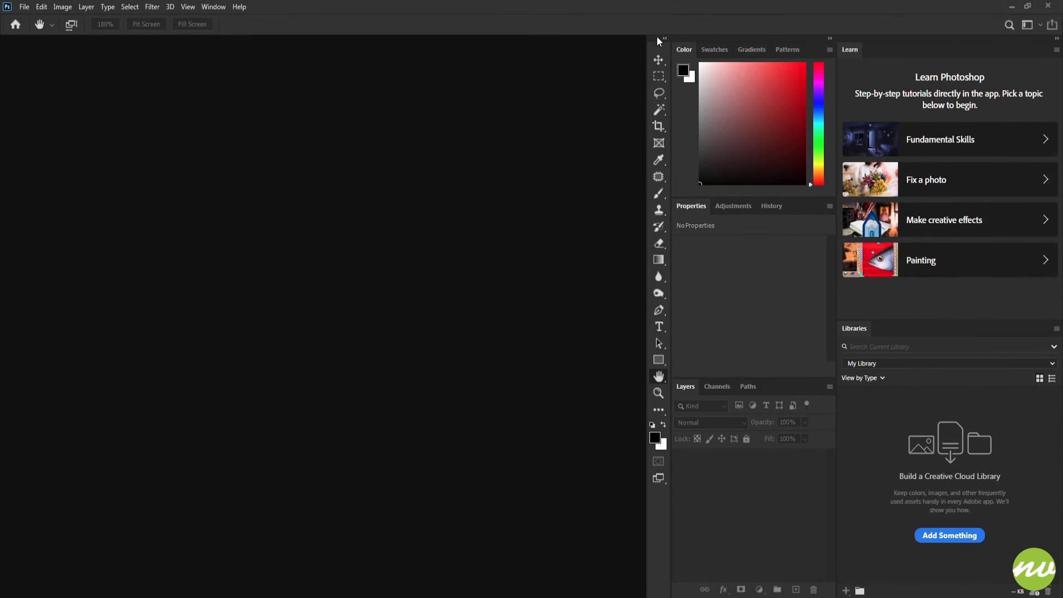
{"action": "left_click", "coordinate": [664, 40]}
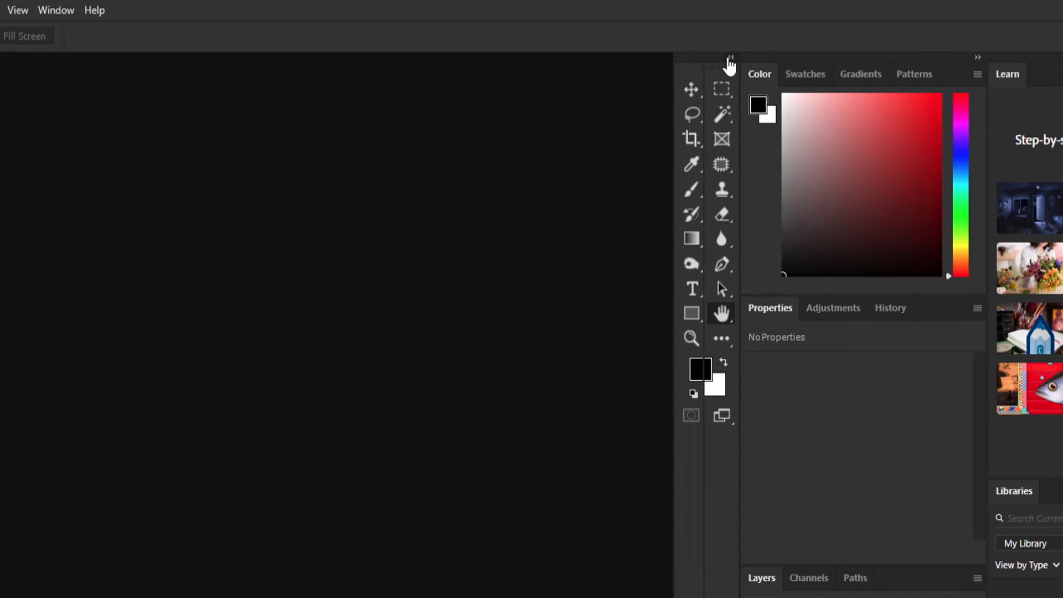
{"action": "left_click", "coordinate": [722, 55]}
{"action": "left_click", "coordinate": [874, 60]}
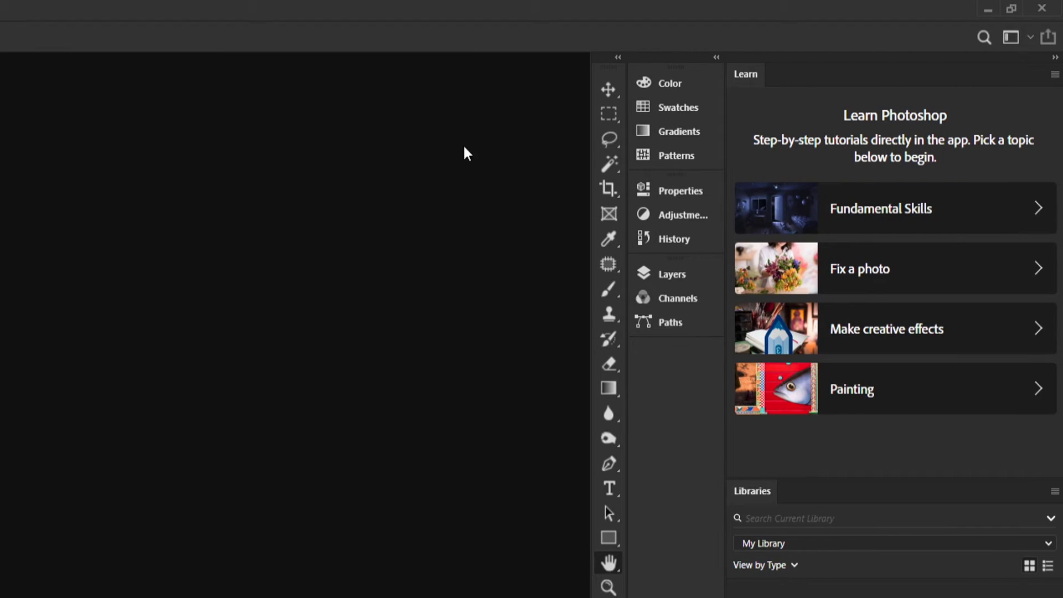
{"action": "left_click", "coordinate": [1053, 56]}
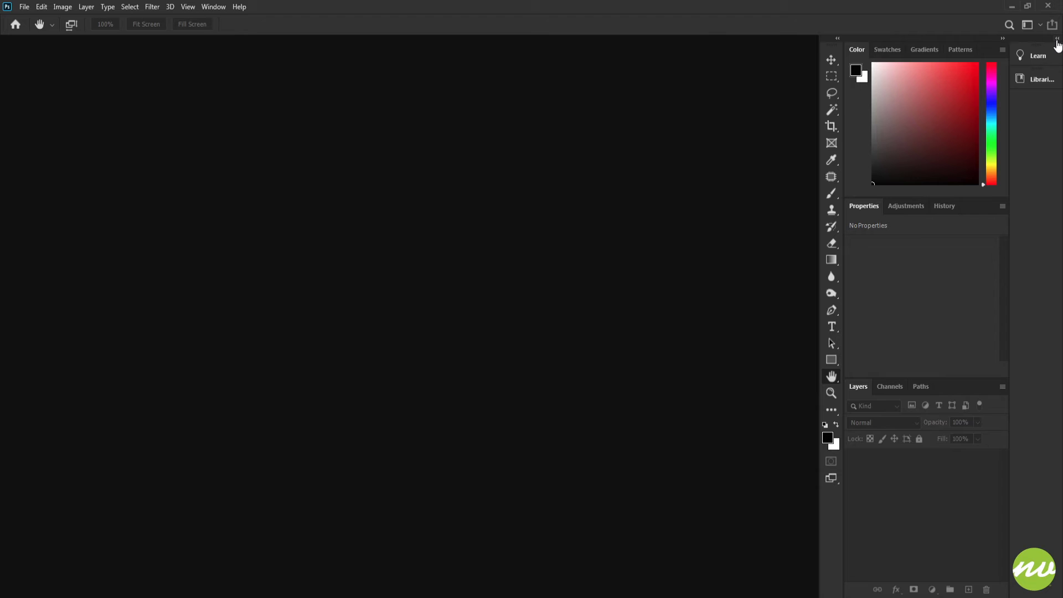
Expand the panel docks, float the panel group, and re-dock it with Tools along the right edge
{"action": "left_click", "coordinate": [1056, 39]}
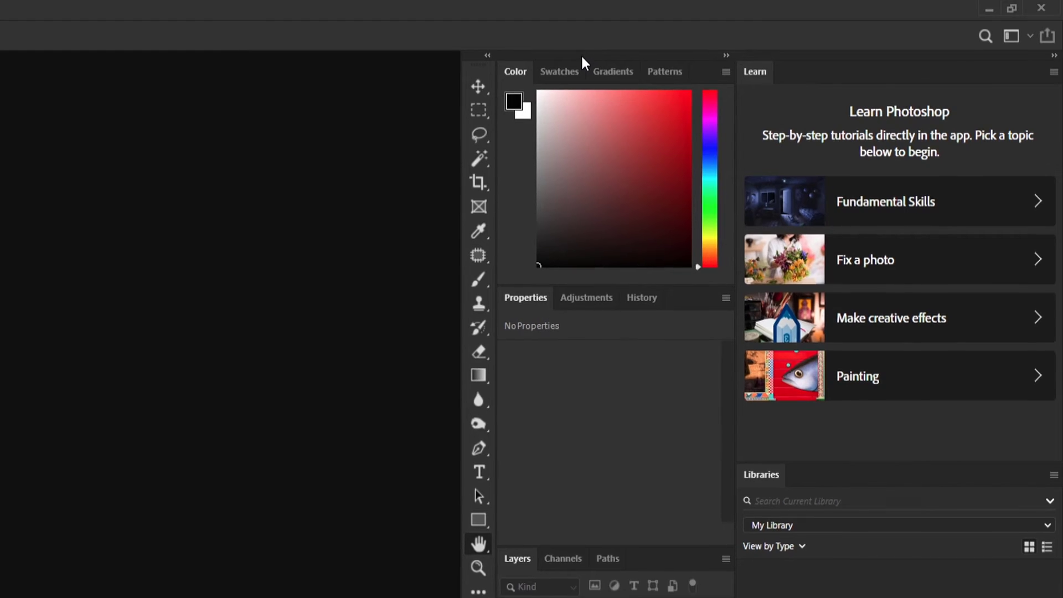
{"action": "mouse_move", "coordinate": [580, 51]}
{"action": "left_mouse_down"}
{"action": "mouse_move", "coordinate": [484, 86]}
{"action": "mouse_move", "coordinate": [254, 78]}
{"action": "left_mouse_up"}
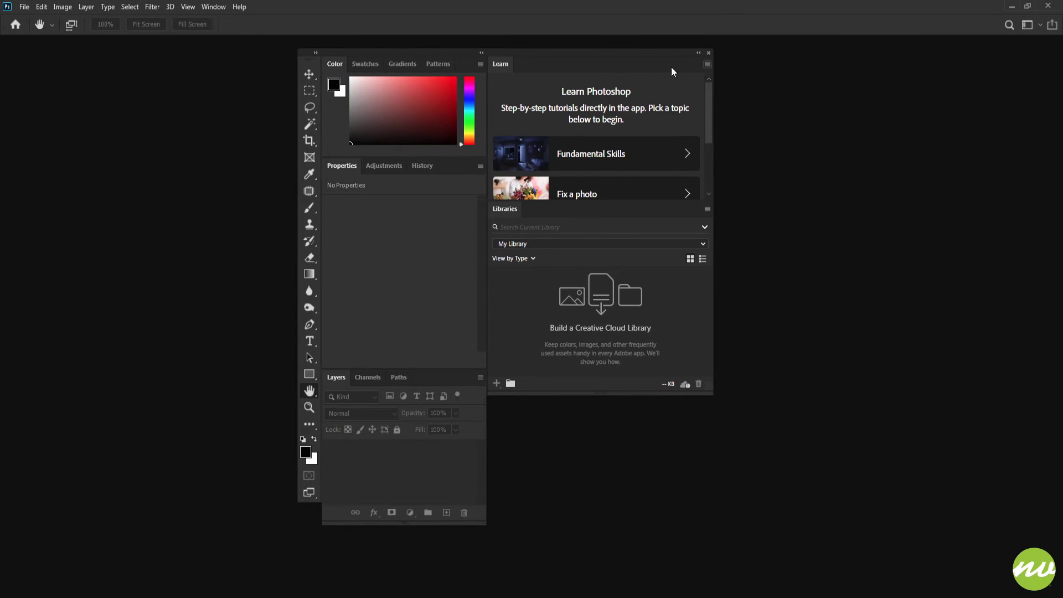
{"action": "left_click_drag", "start_coordinate": [435, 62], "coordinate": [2, 74]}
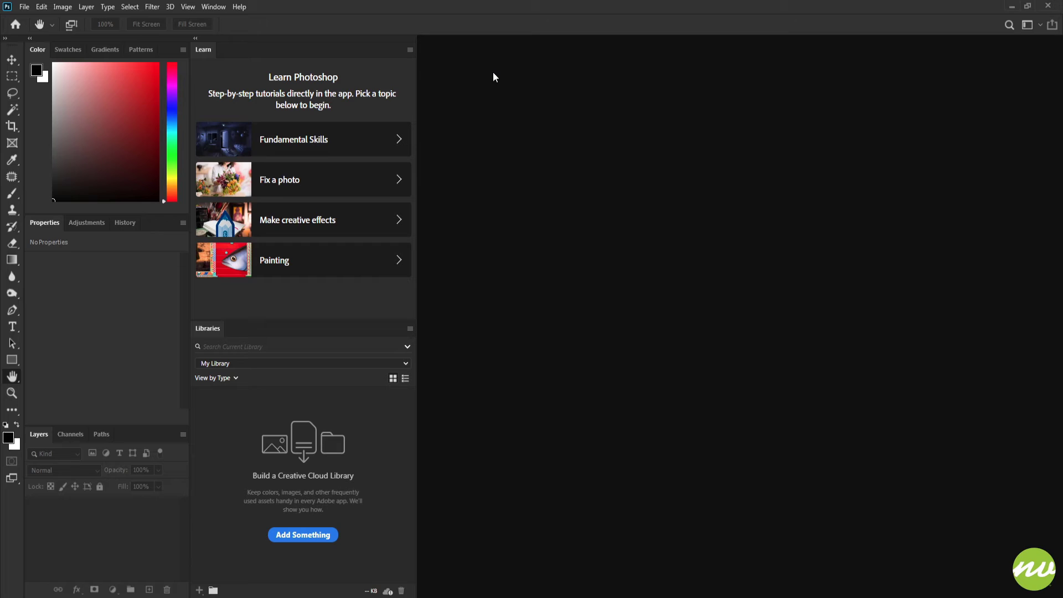
{"action": "mouse_move", "coordinate": [147, 45]}
{"action": "left_mouse_down"}
{"action": "mouse_move", "coordinate": [214, 62]}
{"action": "mouse_move", "coordinate": [570, 53]}
{"action": "mouse_move", "coordinate": [1022, 63]}
{"action": "mouse_move", "coordinate": [861, 67]}
{"action": "left_mouse_up"}
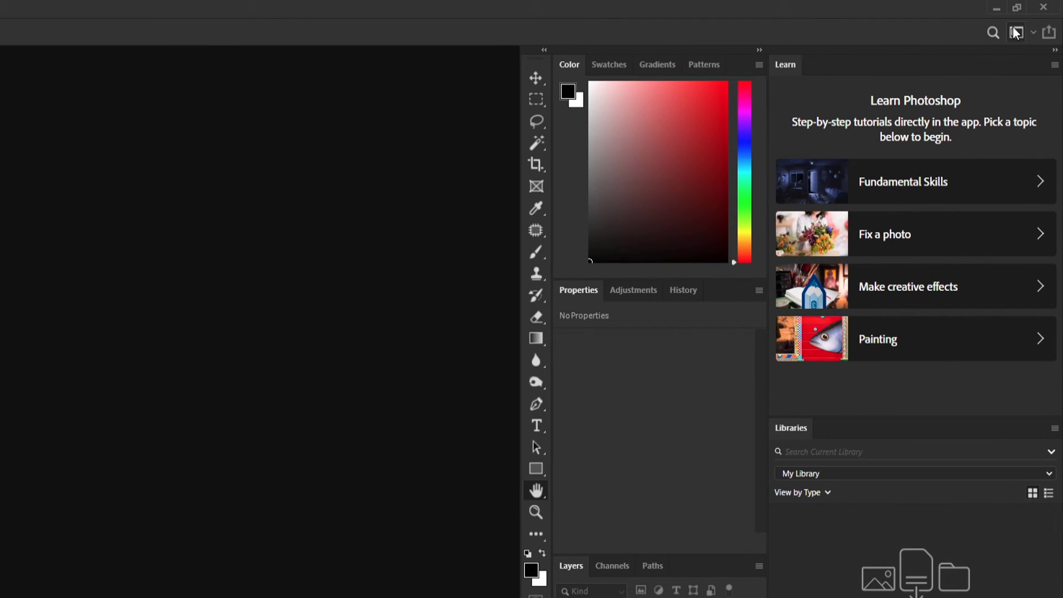
Start a new workspace named 'New Workspace' capturing Keyboard Shortcuts, Menus and Toolbar
{"action": "left_click", "coordinate": [1017, 33]}
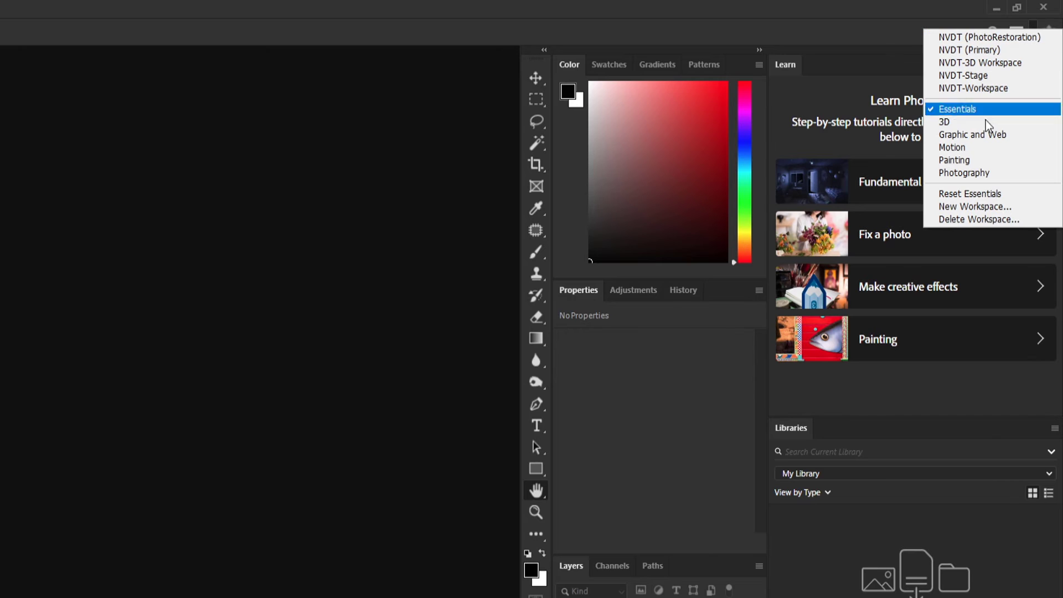
{"action": "left_click", "coordinate": [1030, 209]}
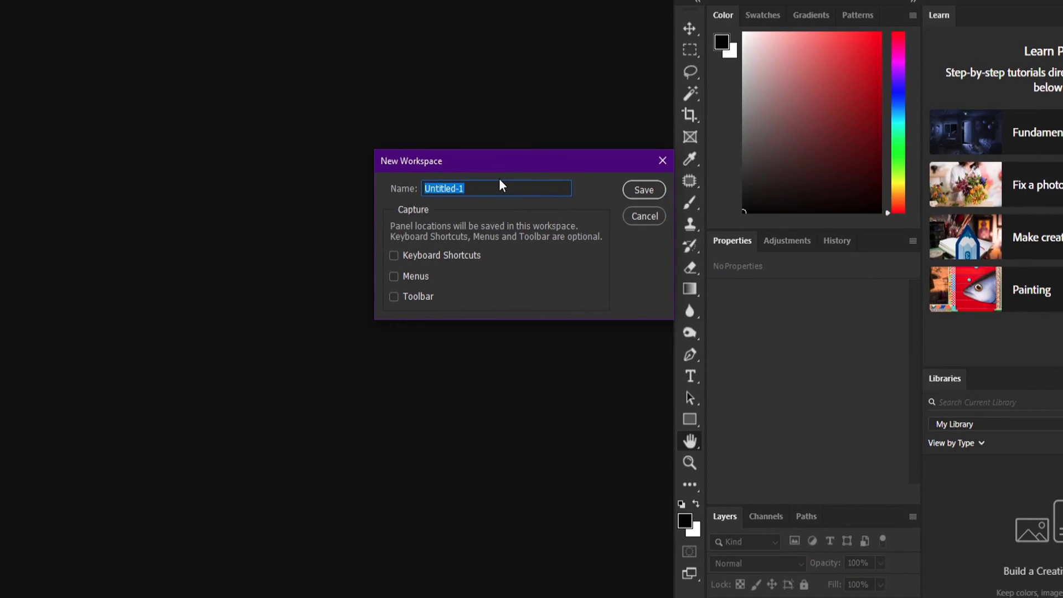
{"action": "type", "text": "N"}
{"action": "type", "text": "ewe"}
{"action": "type", "text": "w"}
{"action": "type", "text": " Workspace"}
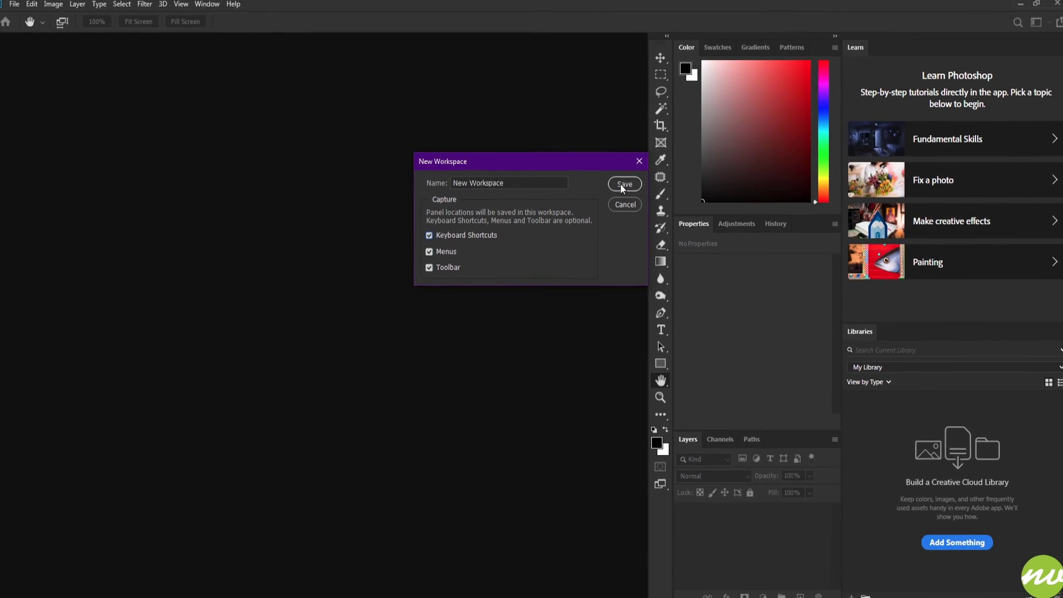
Save New Workspace, switch to the Essentials workspace and reset it to its default layout
{"action": "left_click", "coordinate": [627, 186]}
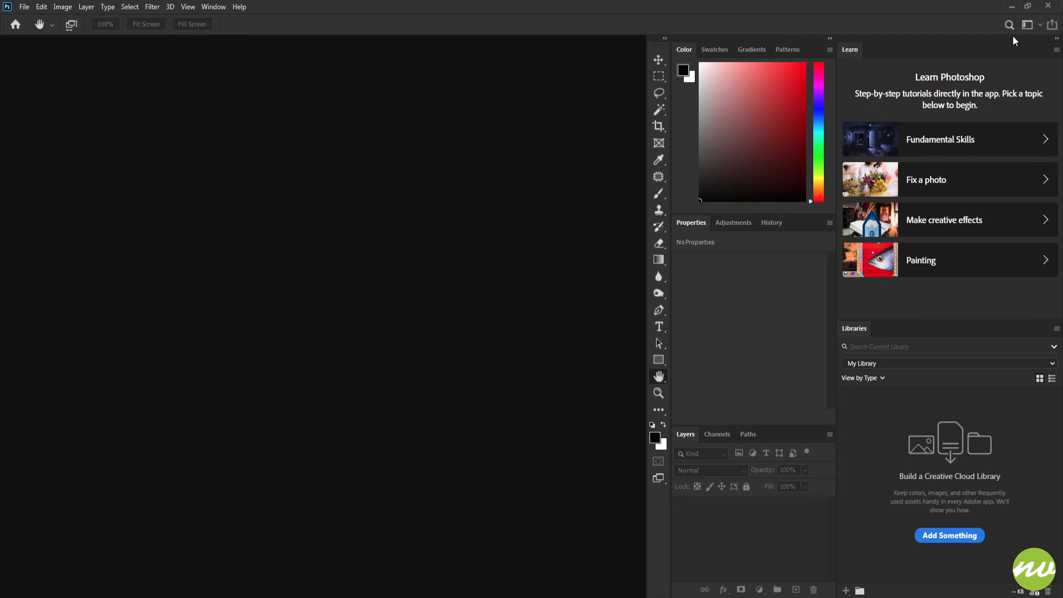
{"action": "left_click", "coordinate": [1027, 26]}
{"action": "left_click", "coordinate": [1027, 25]}
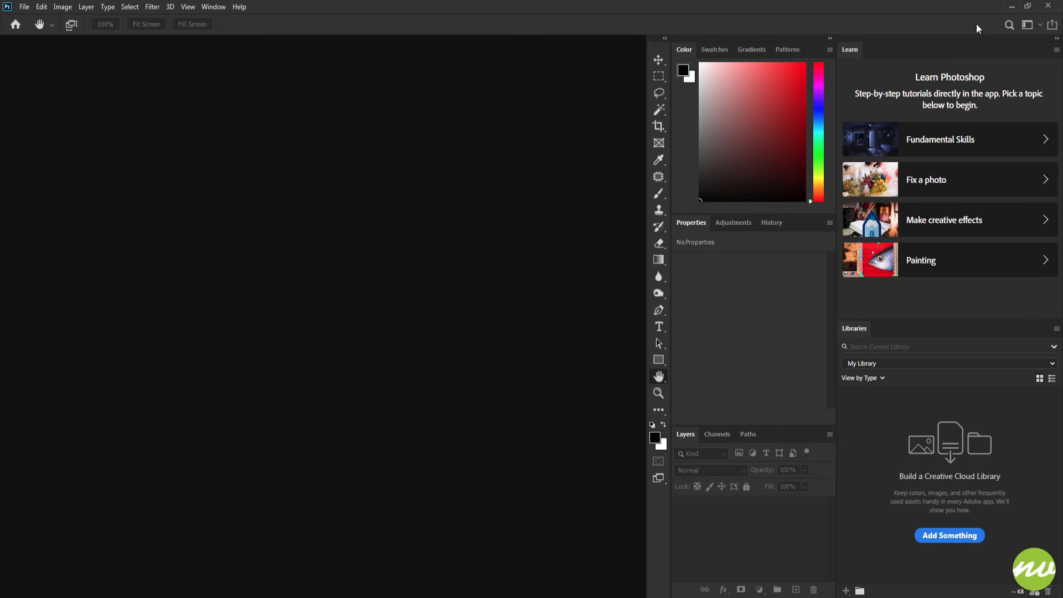
{"action": "left_click", "coordinate": [1027, 25]}
{"action": "left_click", "coordinate": [993, 96]}
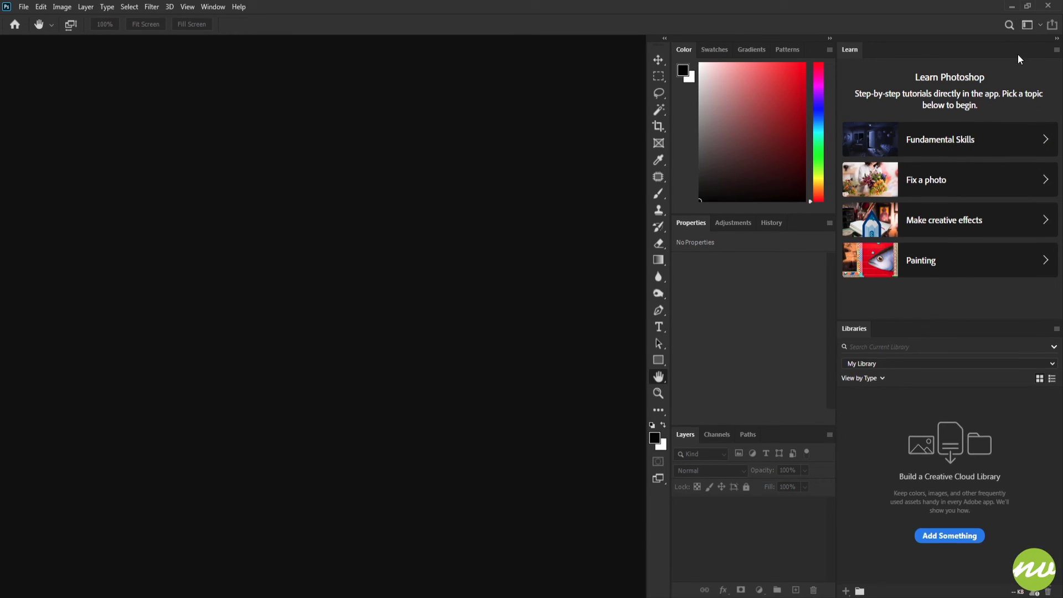
{"action": "left_click", "coordinate": [1024, 27]}
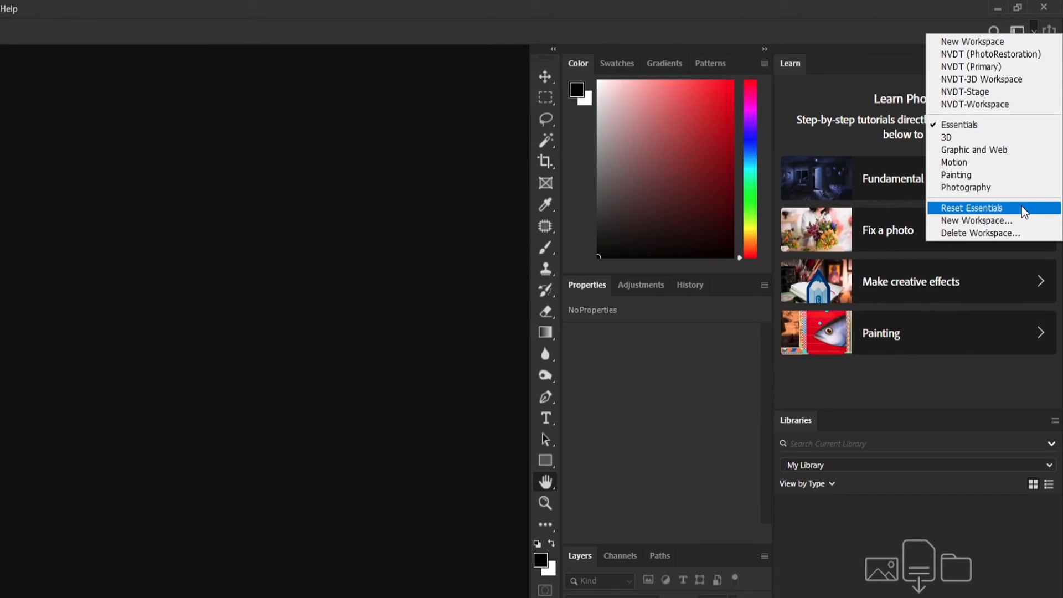
{"action": "left_click", "coordinate": [1023, 211]}
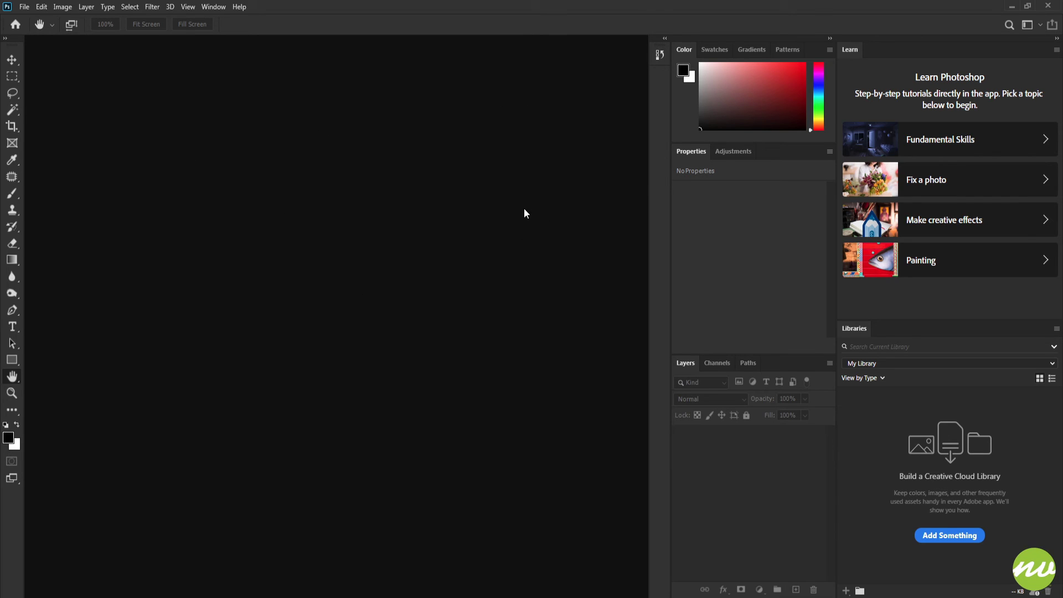
Switch to the NVDT-Workspace layout and hide the Layers panel flyout
{"action": "left_click", "coordinate": [1039, 24]}
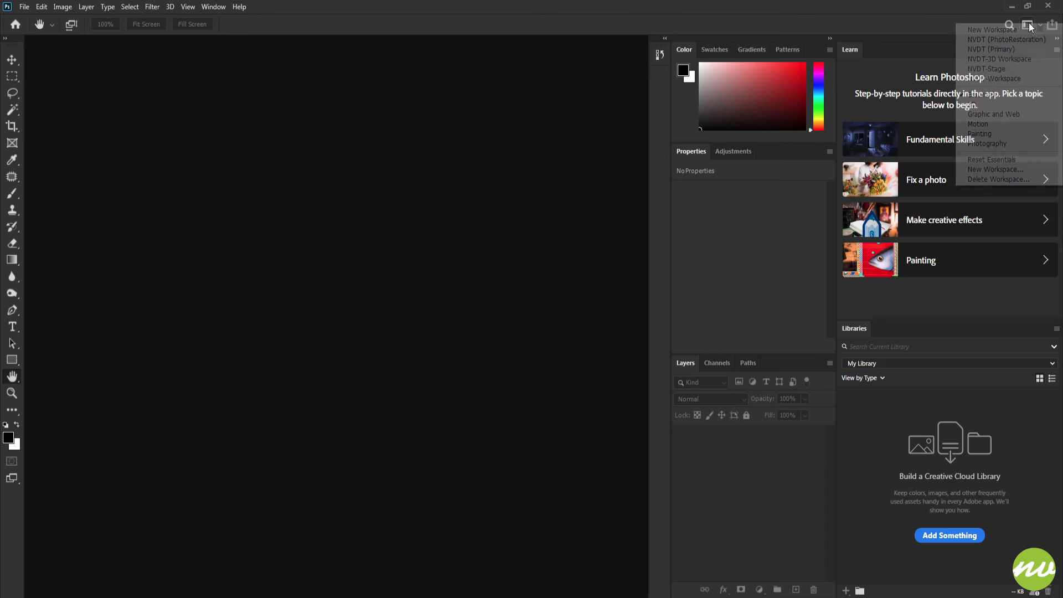
{"action": "left_click", "coordinate": [997, 79]}
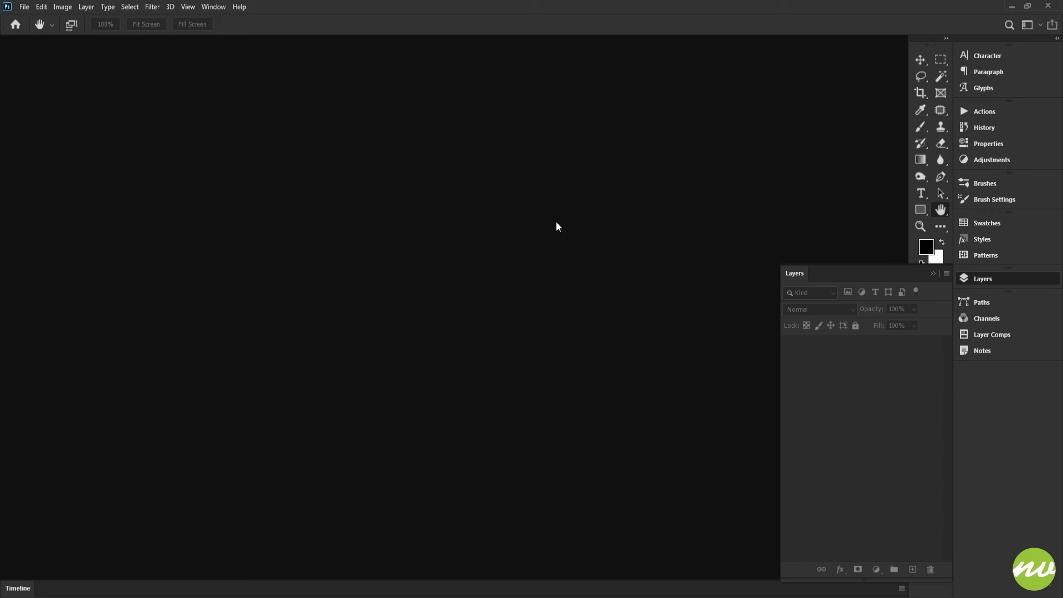
{"action": "left_click", "coordinate": [990, 281]}
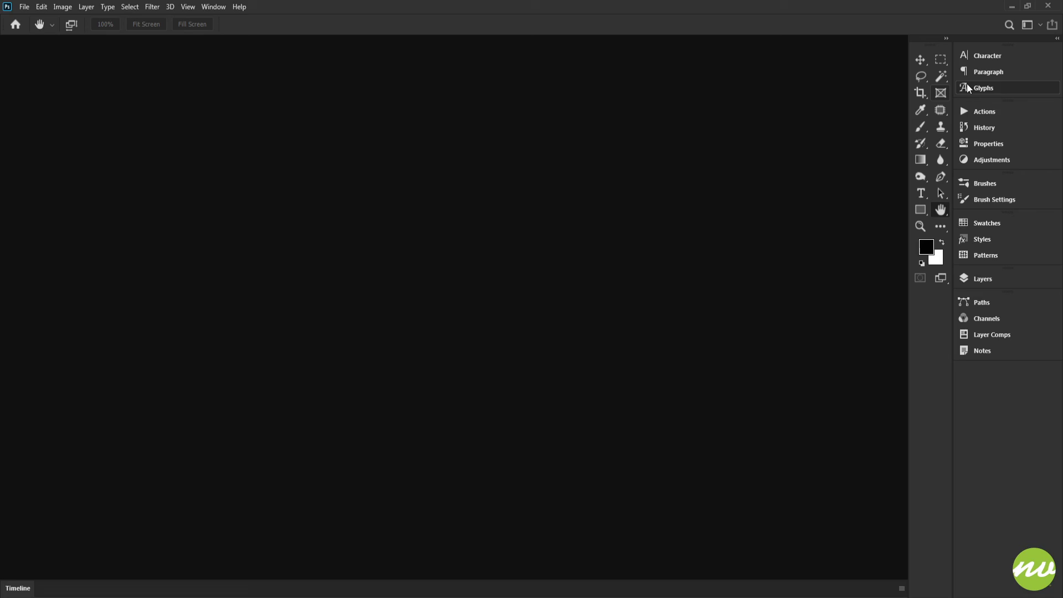
Delete the custom 'New Workspace' via Delete Workspace, confirm, then show the Layers panel
{"action": "left_click", "coordinate": [1027, 25]}
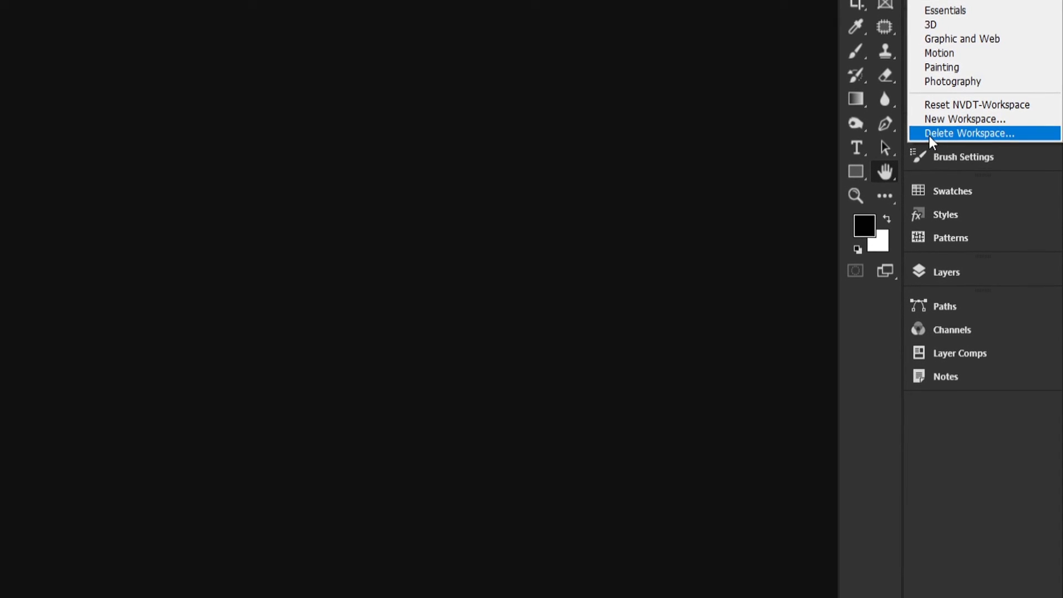
{"action": "left_click", "coordinate": [1012, 153]}
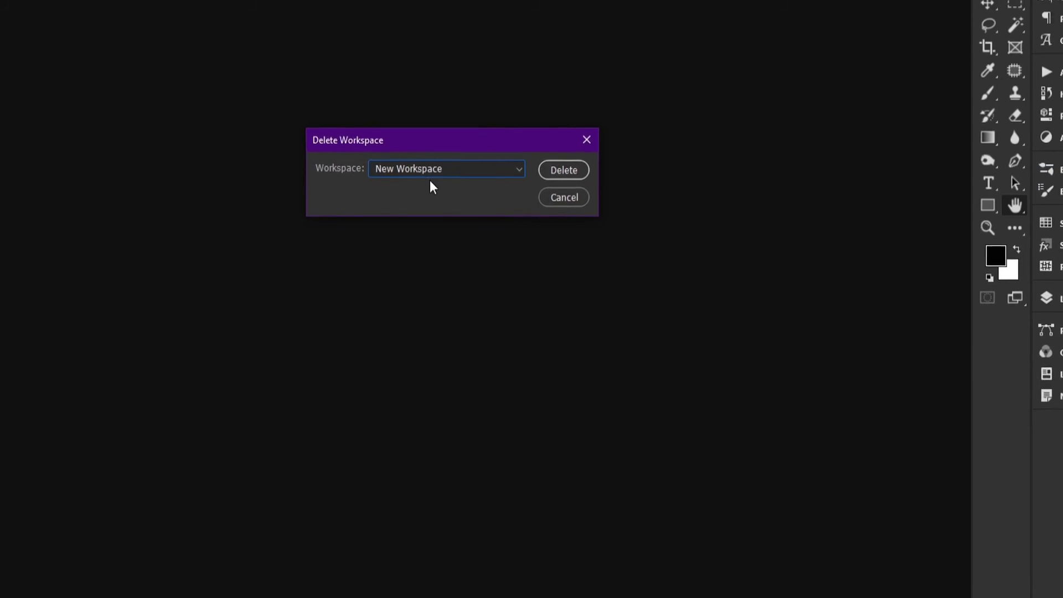
{"action": "left_click", "coordinate": [510, 189]}
{"action": "left_click", "coordinate": [521, 189]}
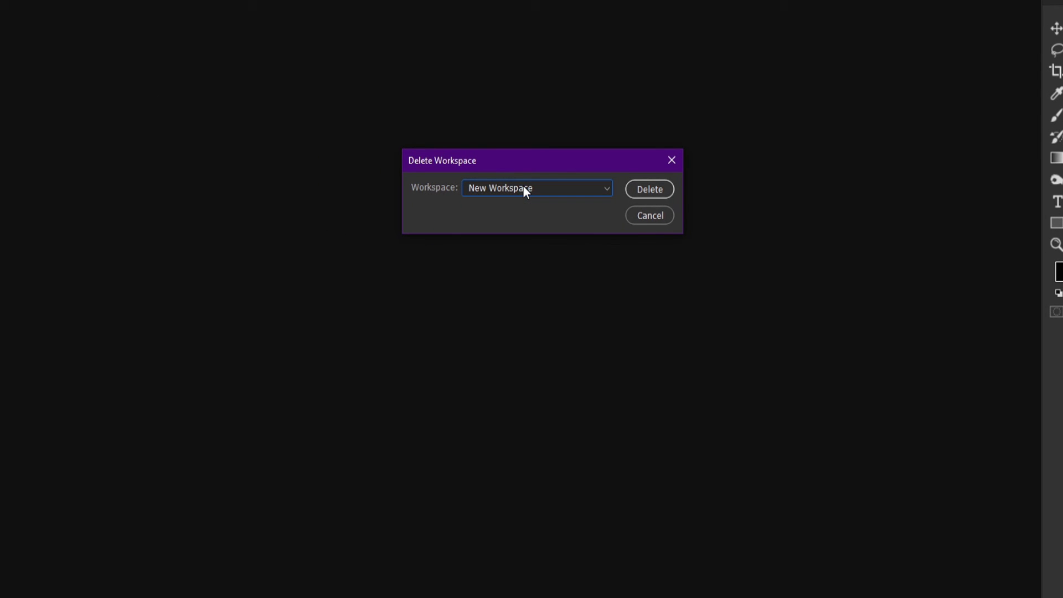
{"action": "left_click", "coordinate": [522, 188]}
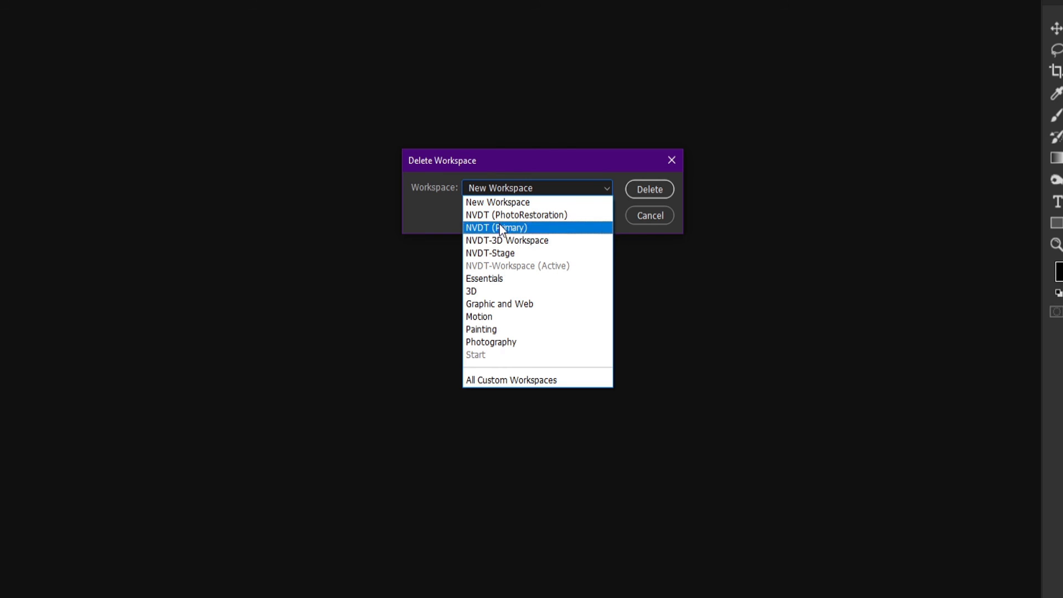
{"action": "left_click", "coordinate": [515, 201]}
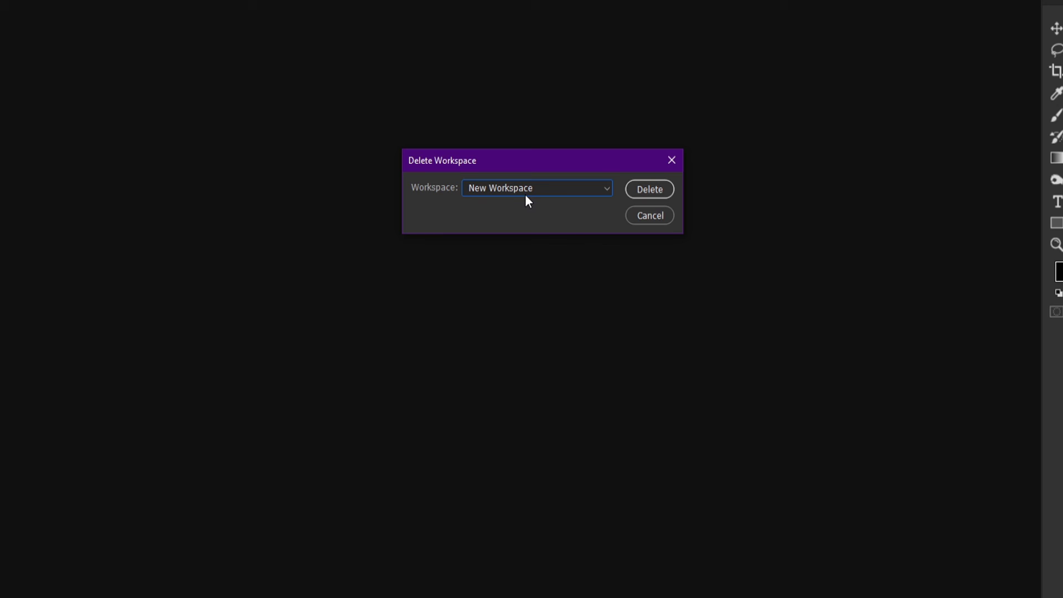
{"action": "left_click", "coordinate": [650, 190]}
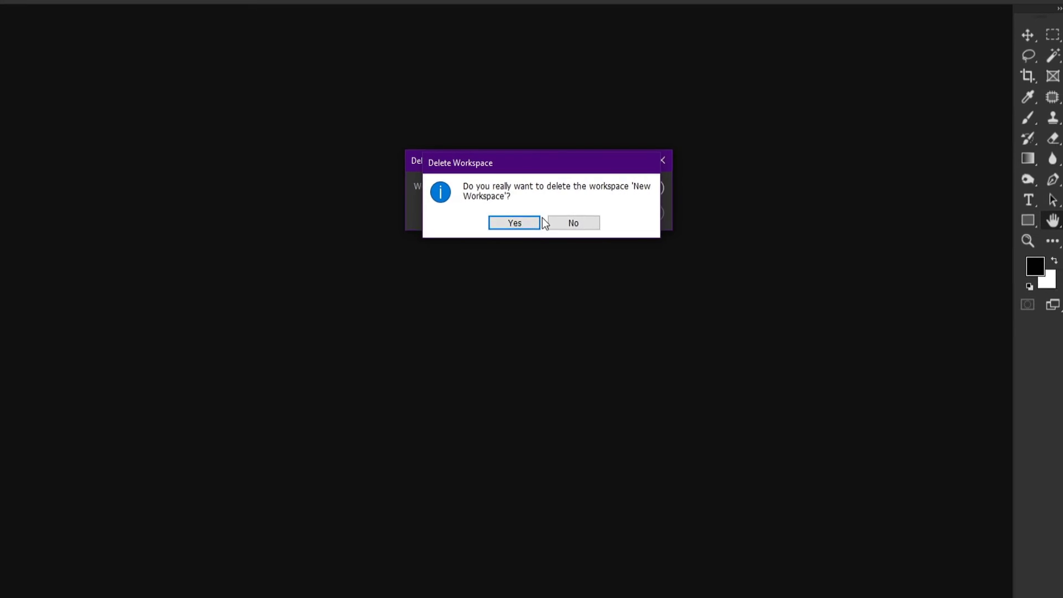
{"action": "left_click", "coordinate": [516, 219]}
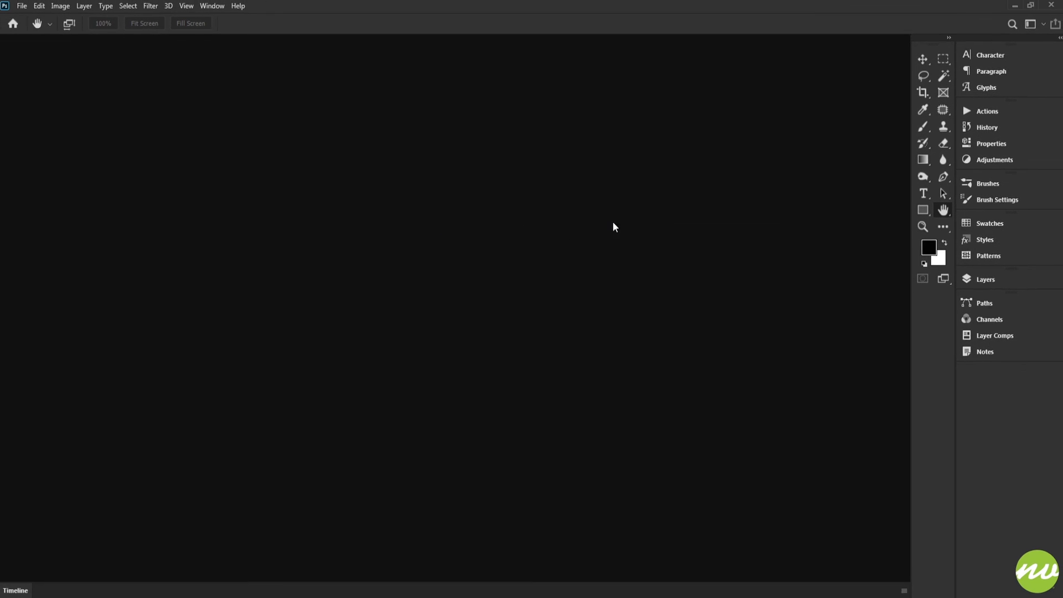
{"action": "left_click", "coordinate": [981, 278]}
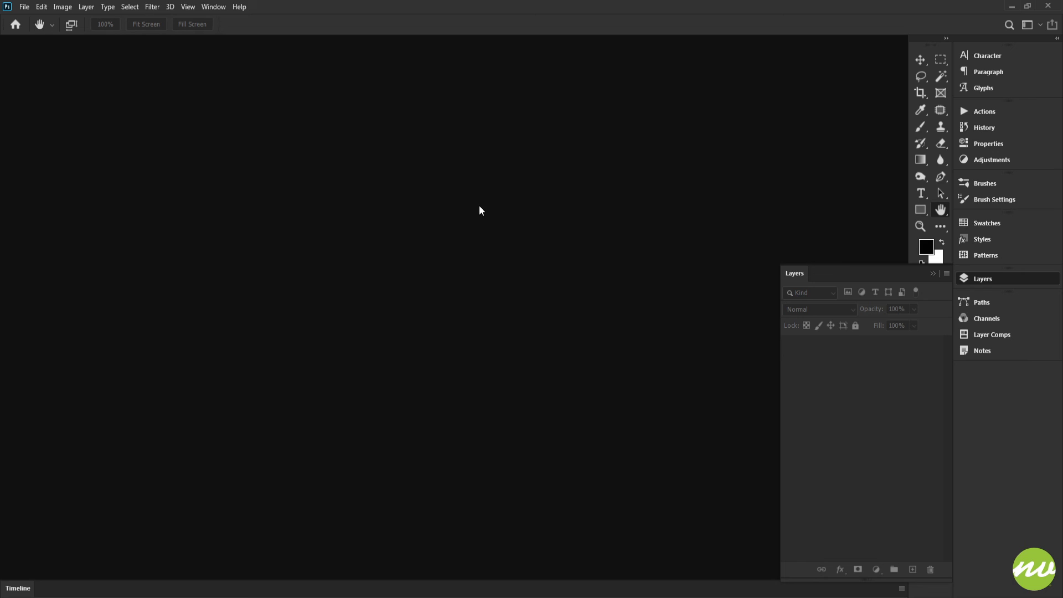